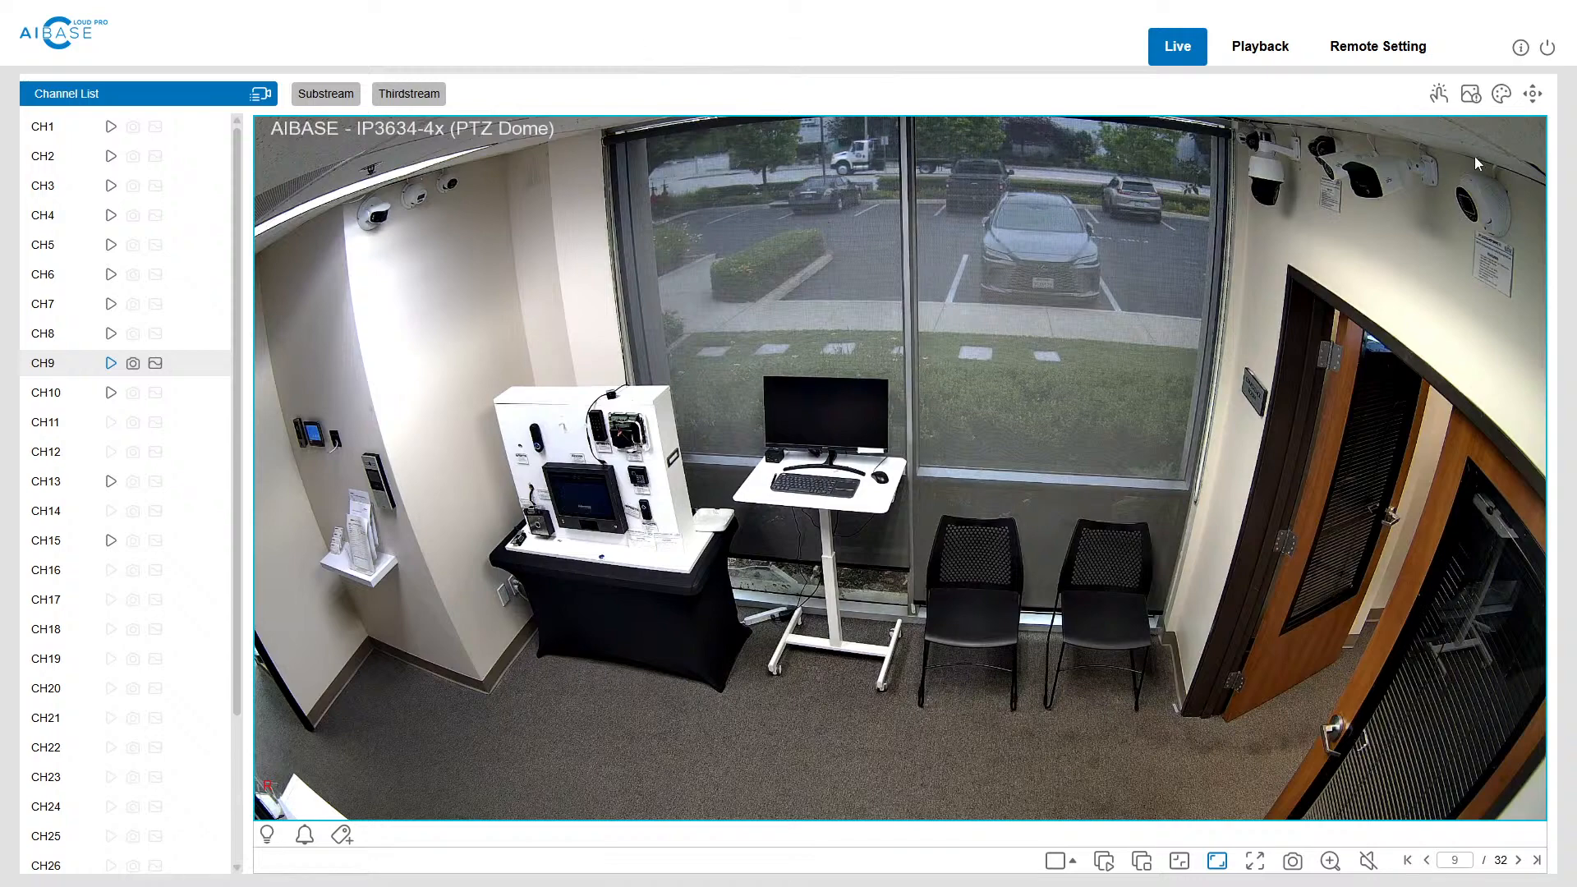
# Step: Open the PTZ controls for CH9 and expand the mode section to show the preset cruise points
pyautogui.click(1531, 95)
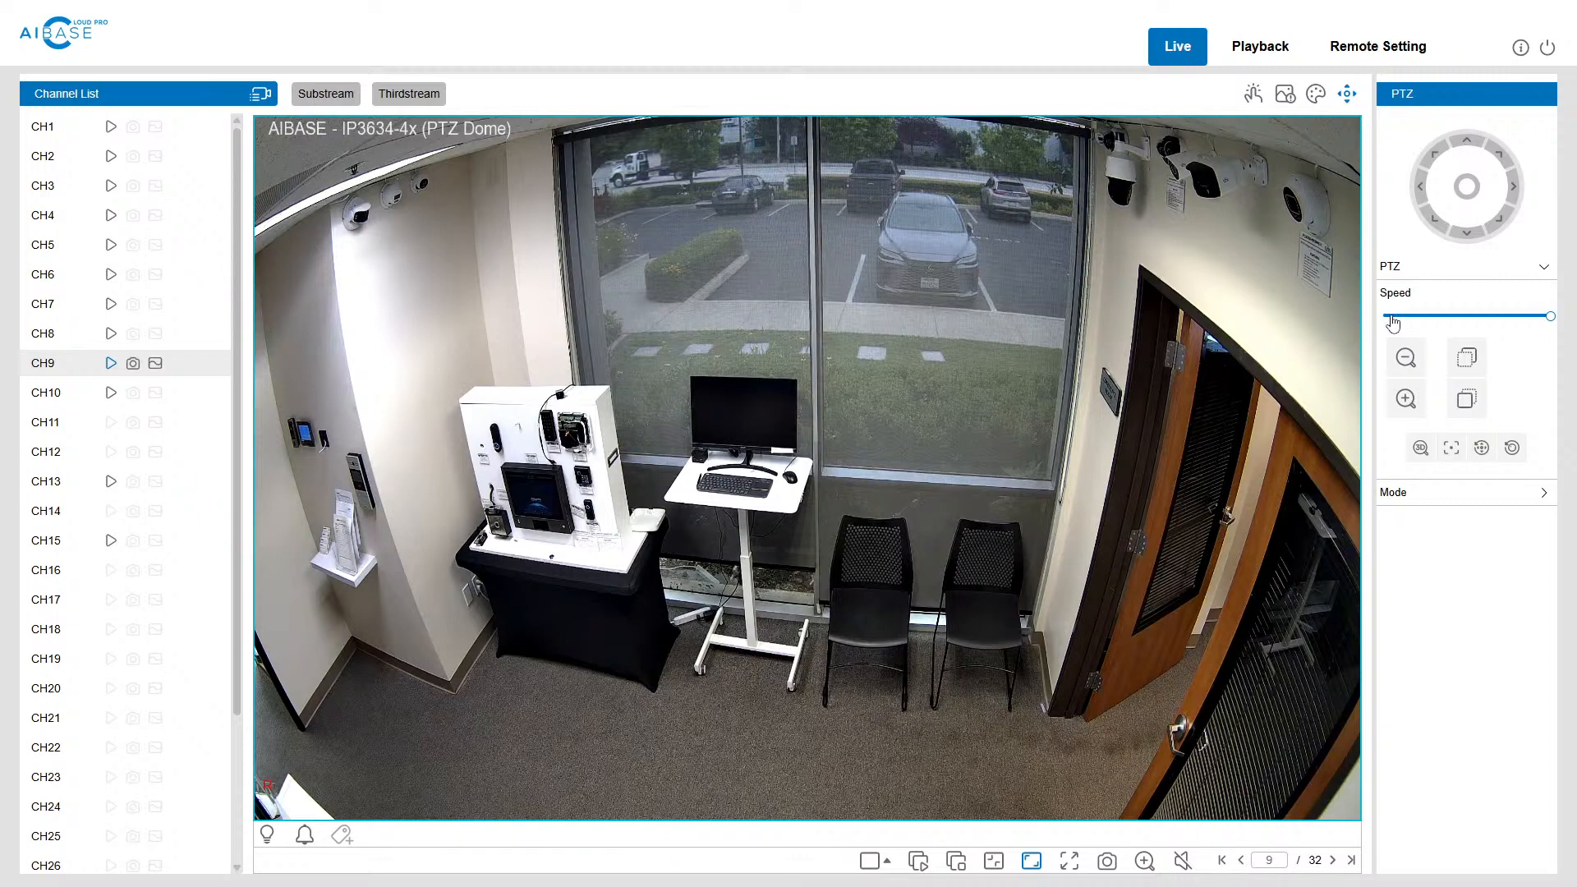
pyautogui.moveTo(1550, 316)
pyautogui.mouseDown()
pyautogui.moveTo(1377, 312)
pyautogui.moveTo(1546, 293)
pyautogui.mouseUp()
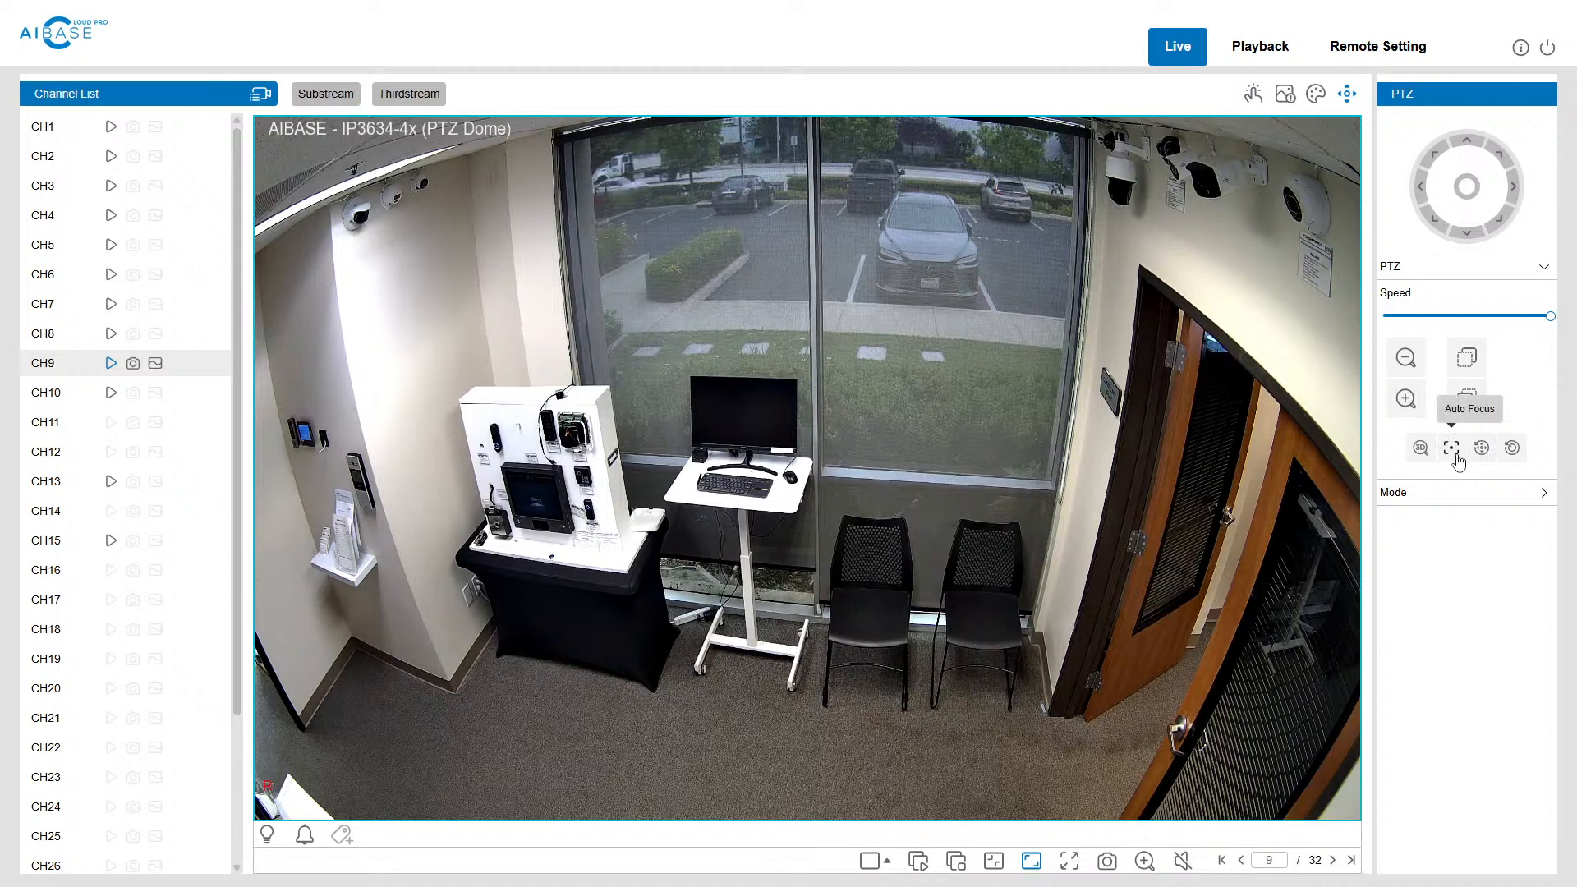
pyautogui.click(1542, 496)
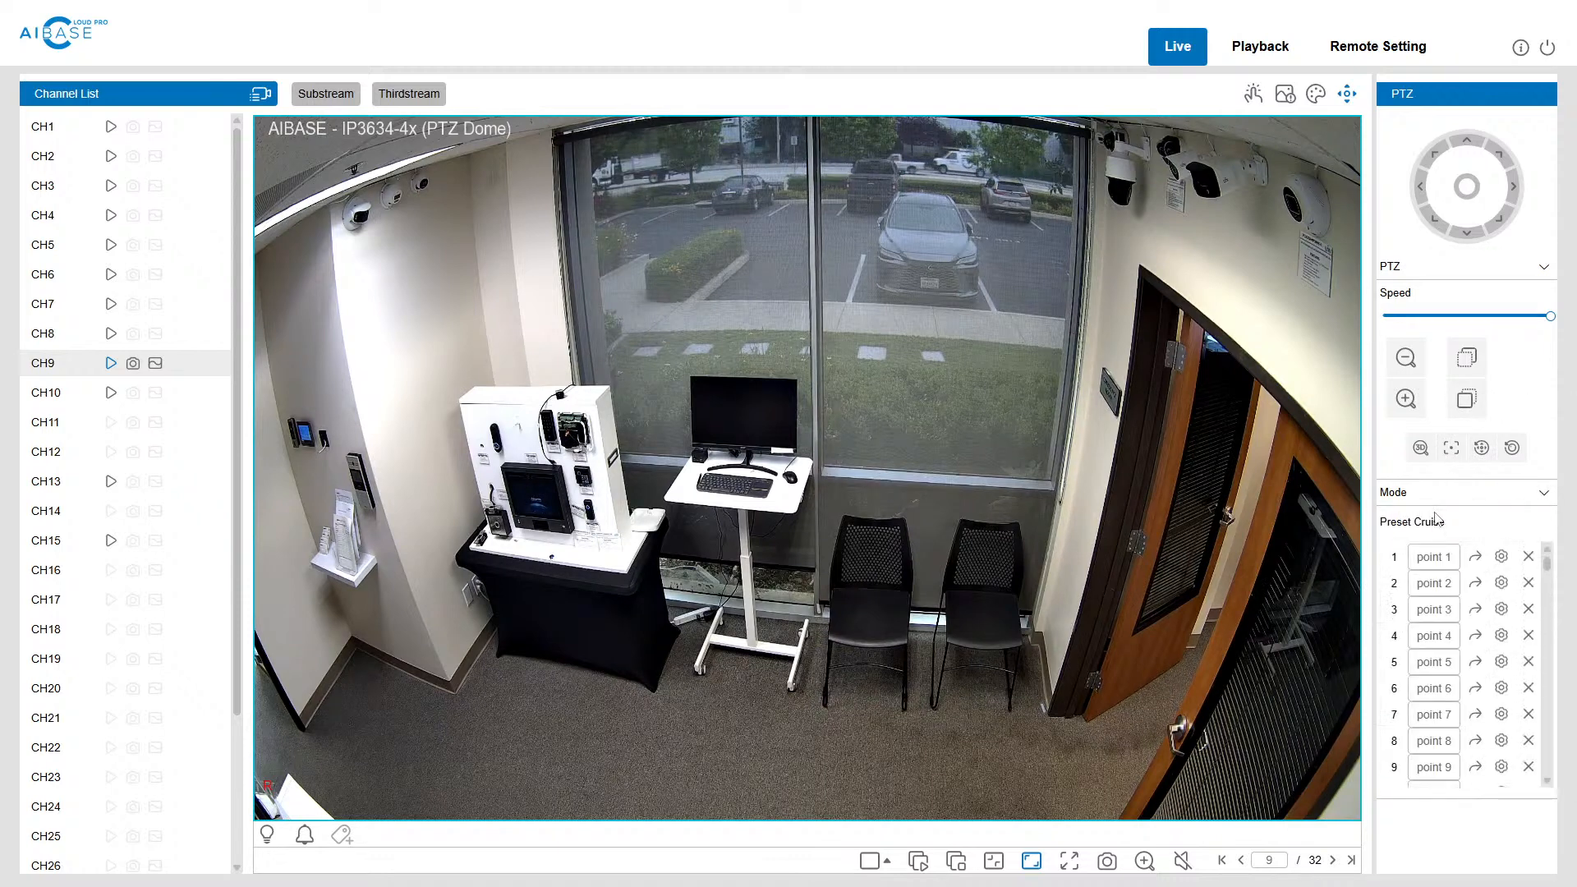
pyautogui.moveTo(1547, 567)
pyautogui.mouseDown()
pyautogui.moveTo(1546, 790)
pyautogui.moveTo(1547, 547)
pyautogui.mouseUp()
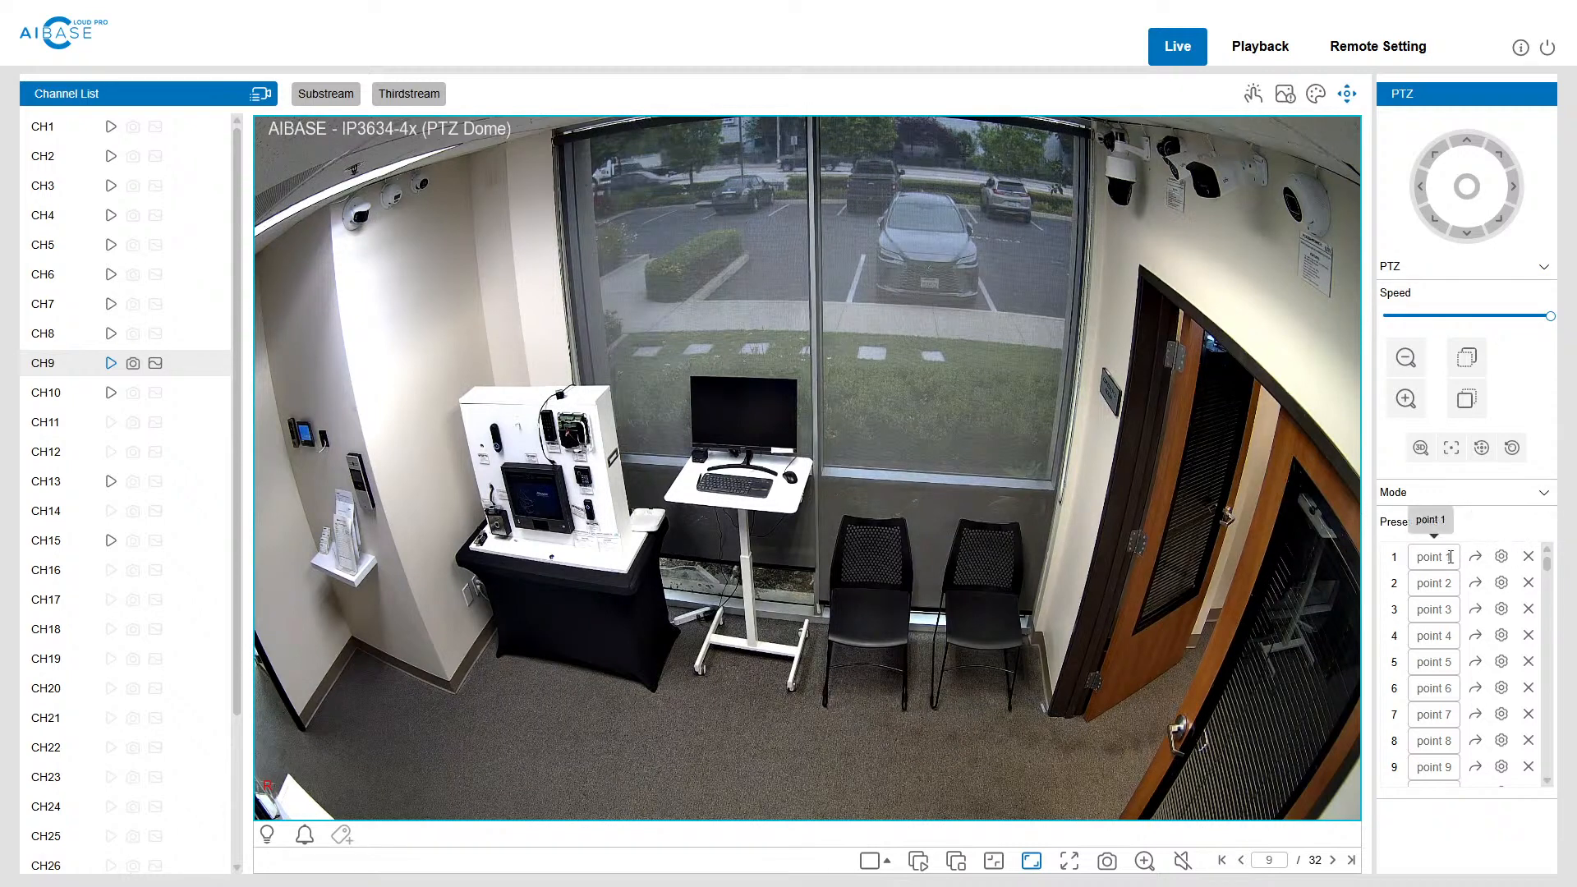
# Step: Try to clear the name of the first preset point and collapse the preset list
pyautogui.moveTo(1421, 559); pyautogui.dragTo(1402, 563)
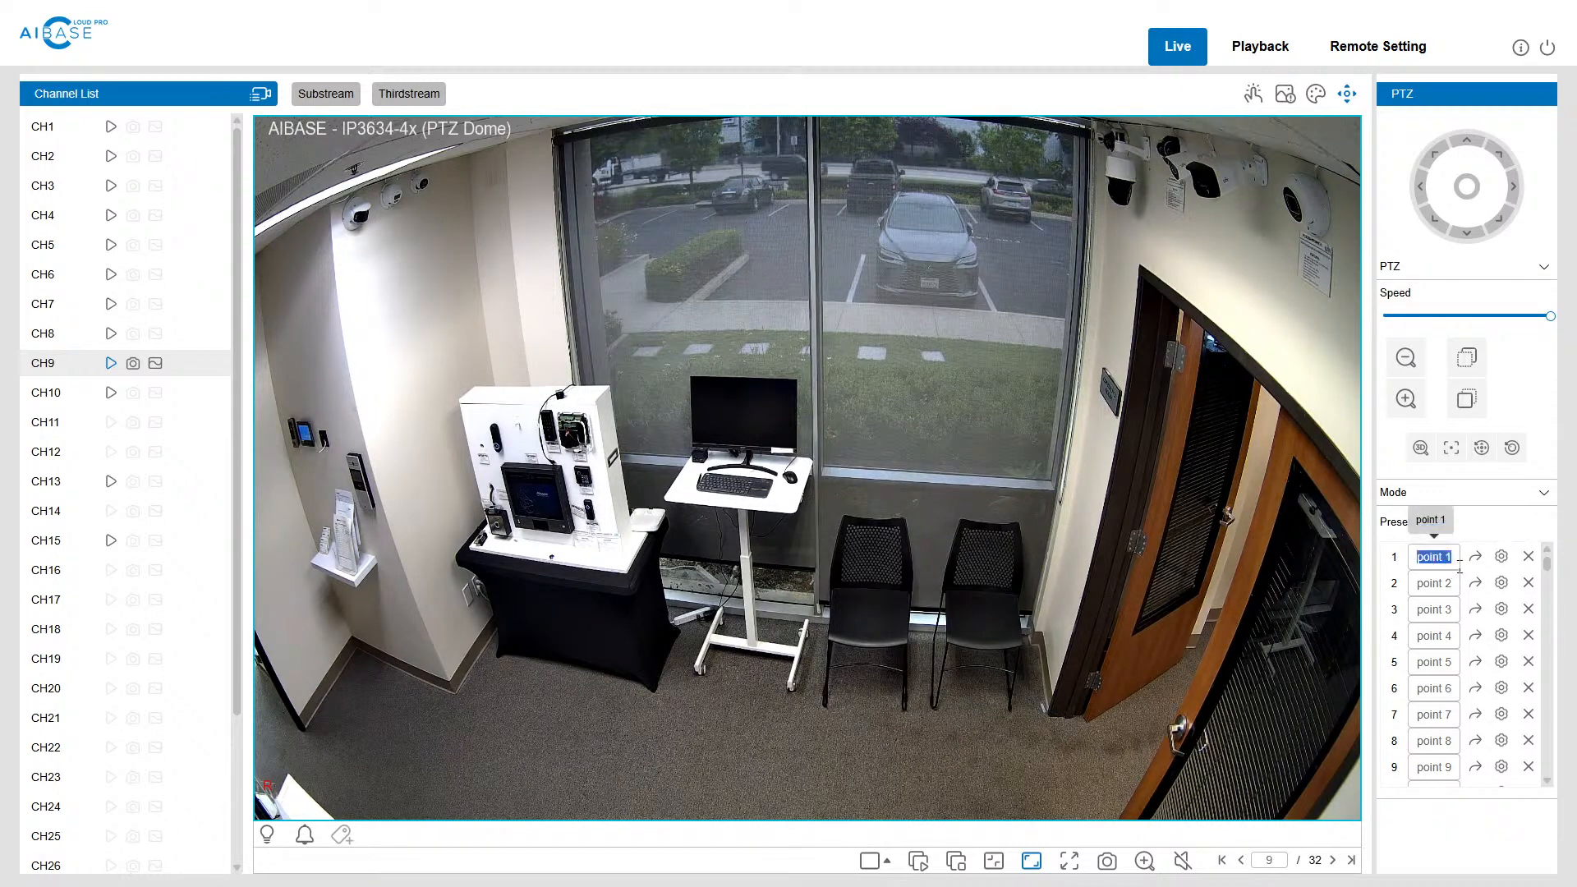
pyautogui.press('BackSpace')
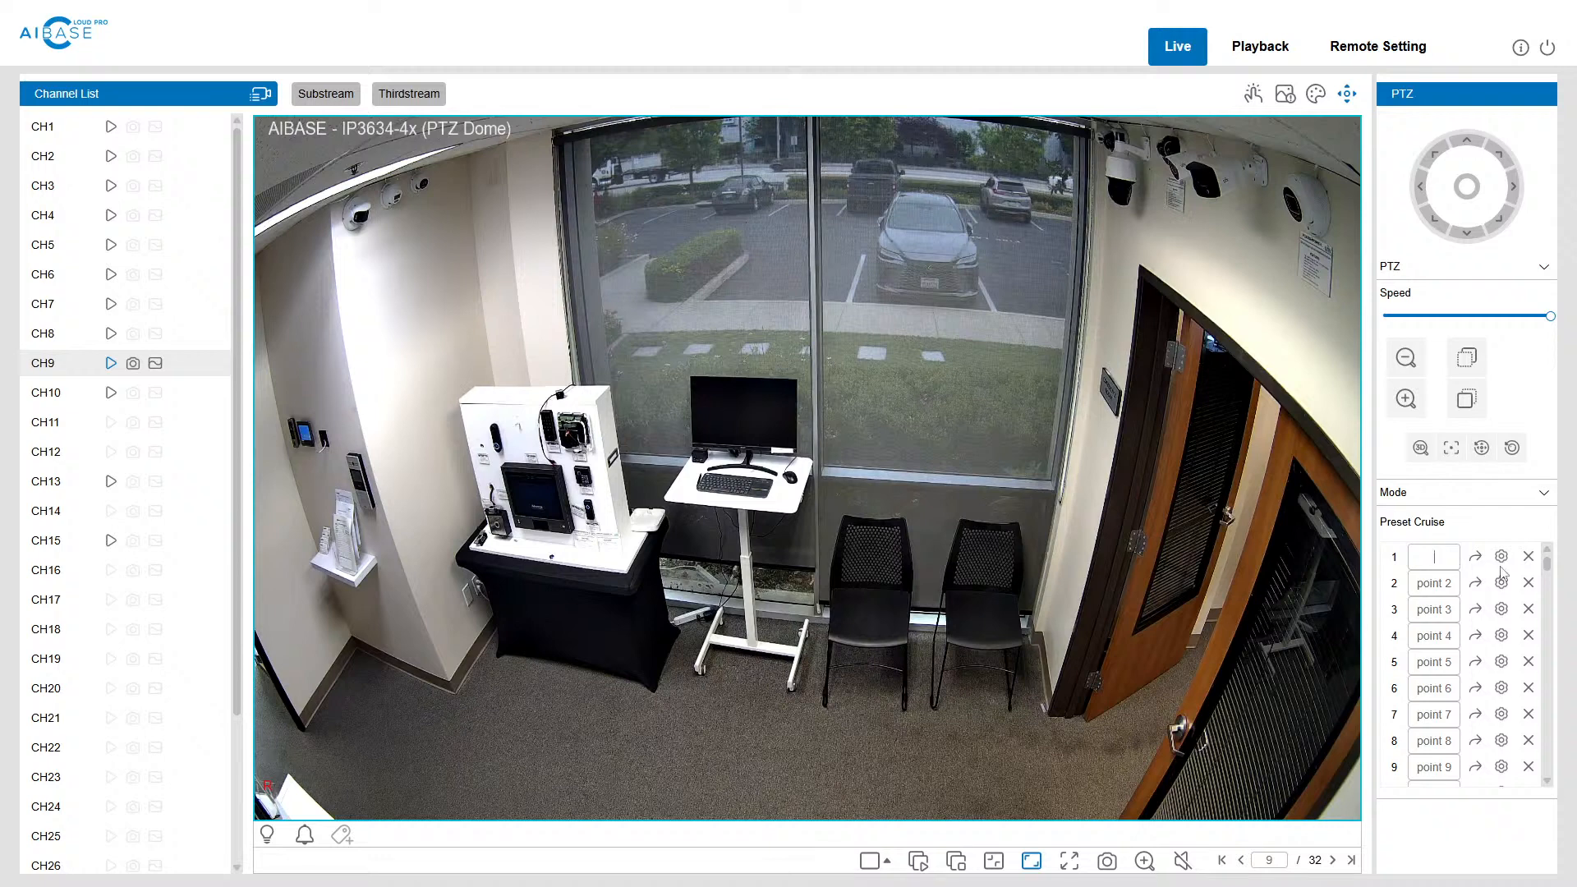
pyautogui.click(1466, 533)
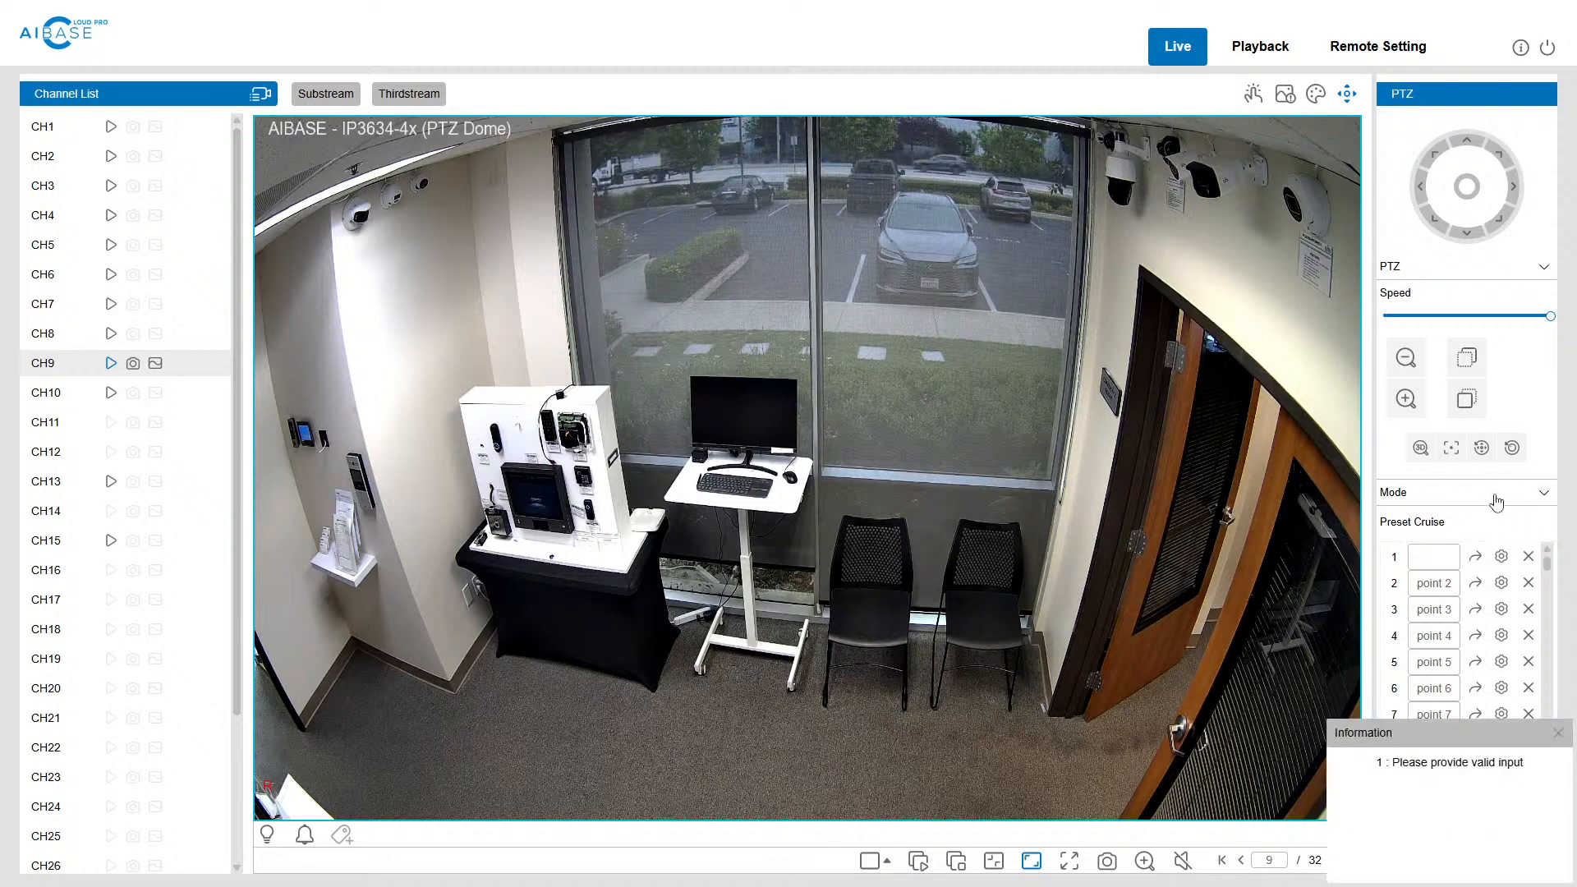
pyautogui.click(1496, 496)
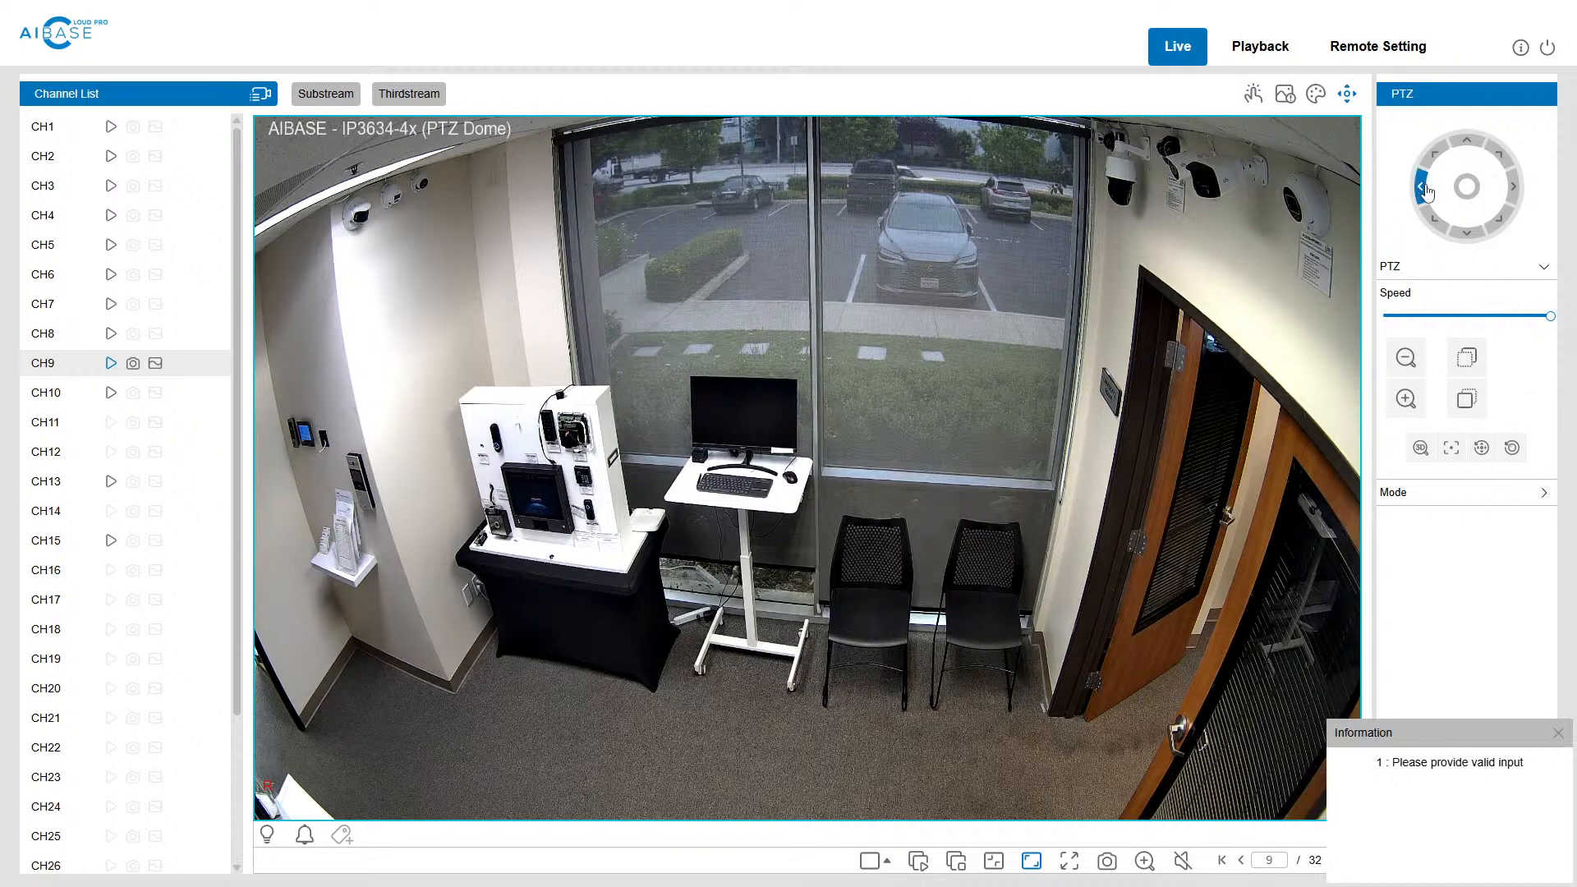
# Step: Pan the CH9 camera left and back right, and tilt it down and back up to the room view
pyautogui.click(1428, 193)
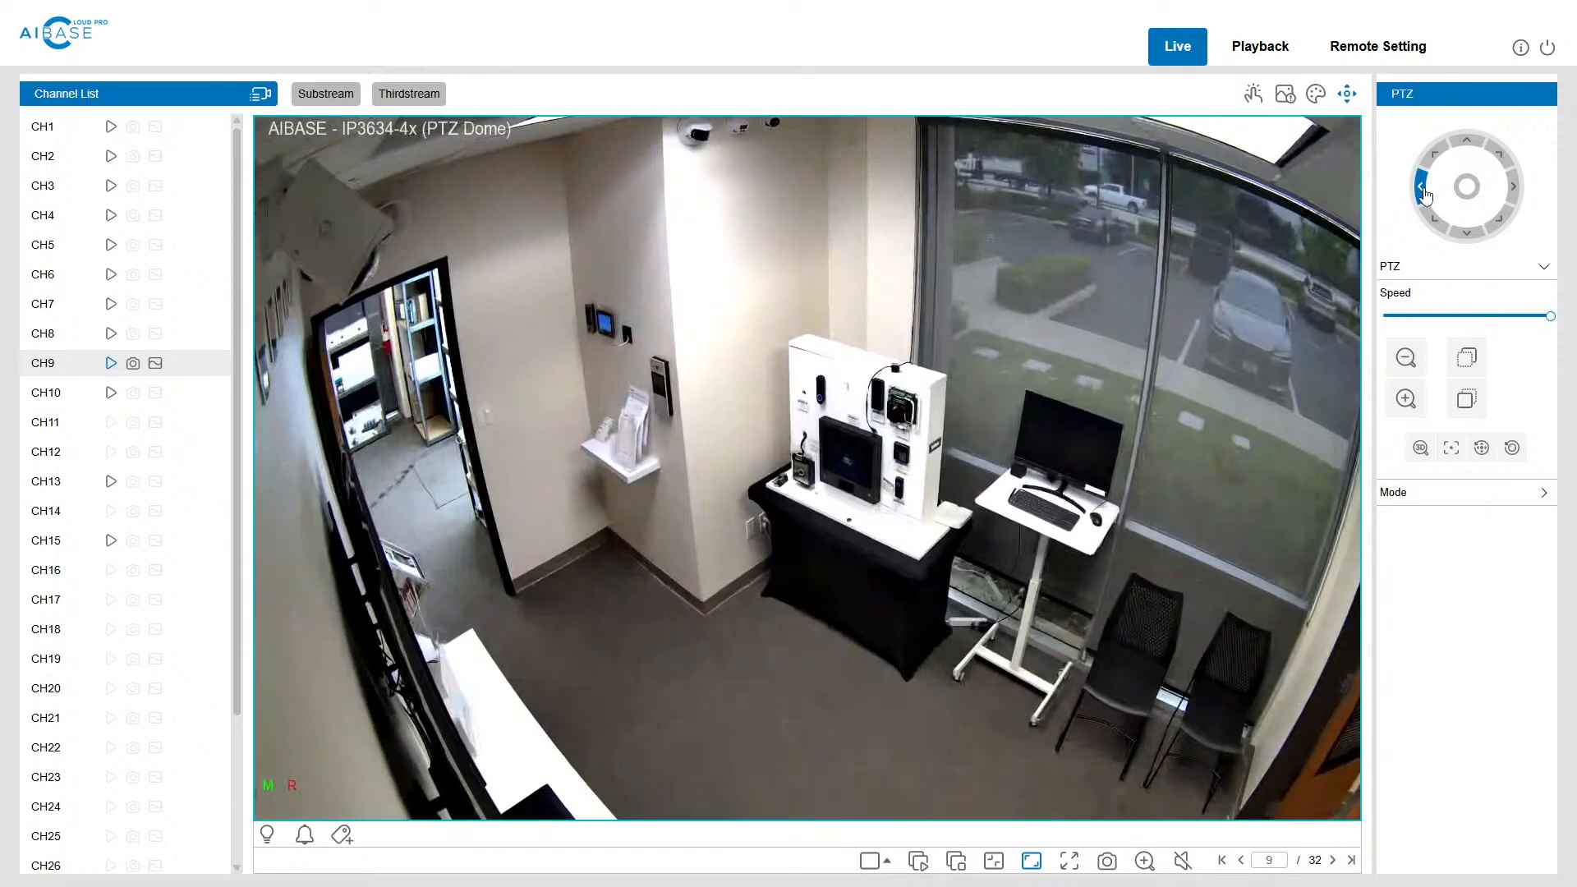
pyautogui.click(1513, 189)
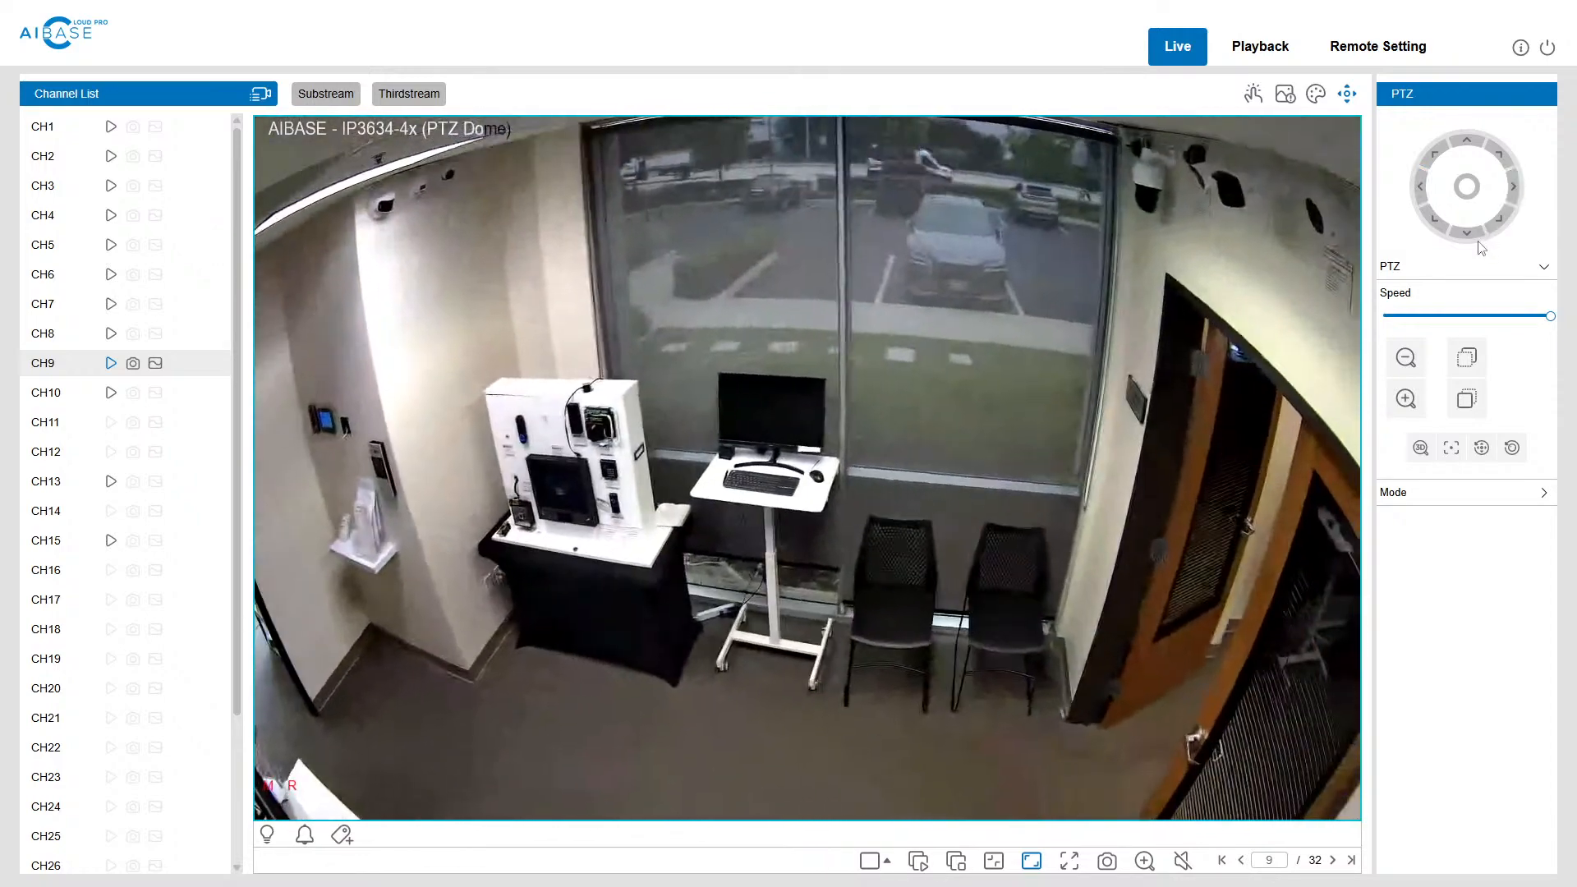
pyautogui.click(1468, 236)
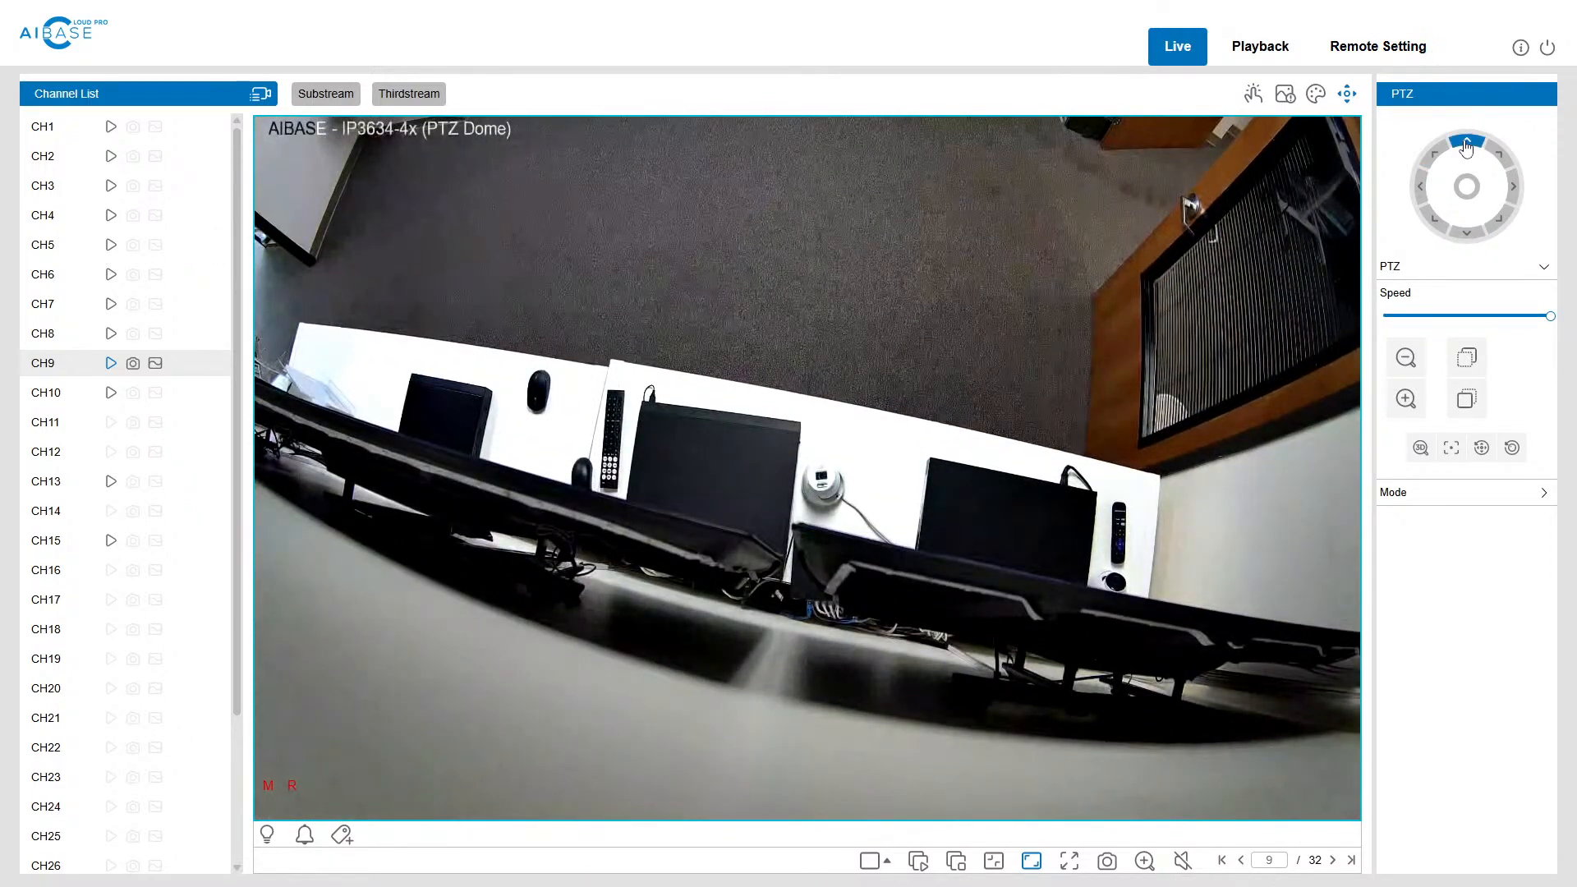
pyautogui.click(1468, 146)
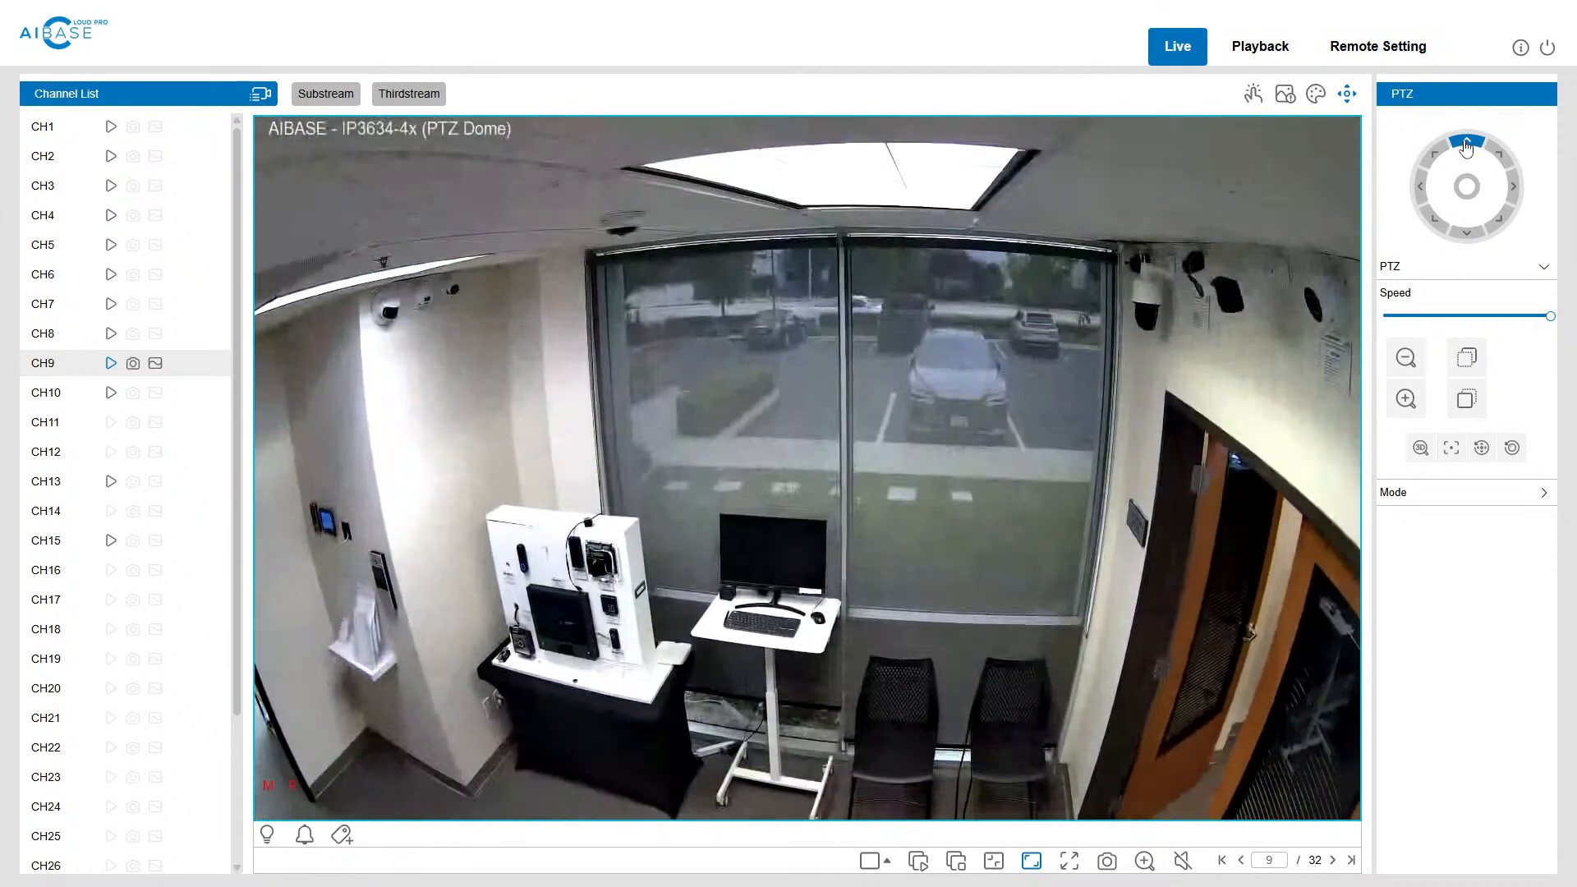
pyautogui.click(1466, 219)
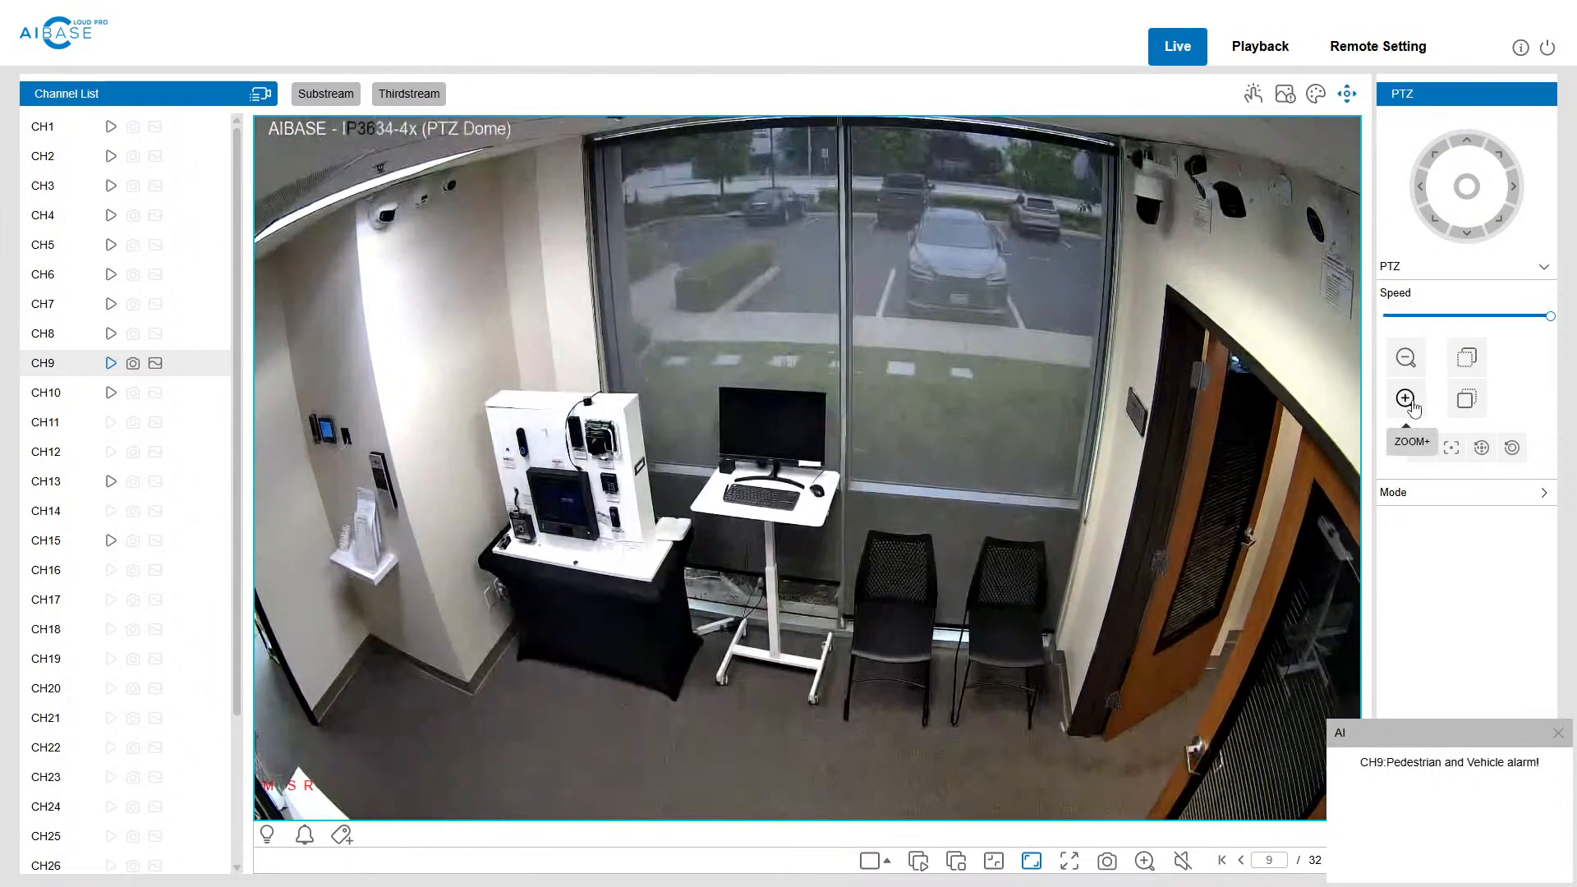
# Step: Zoom the CH9 camera in on the desk monitor and back out, and operate the camera's alarm bell control
pyautogui.click(1407, 401)
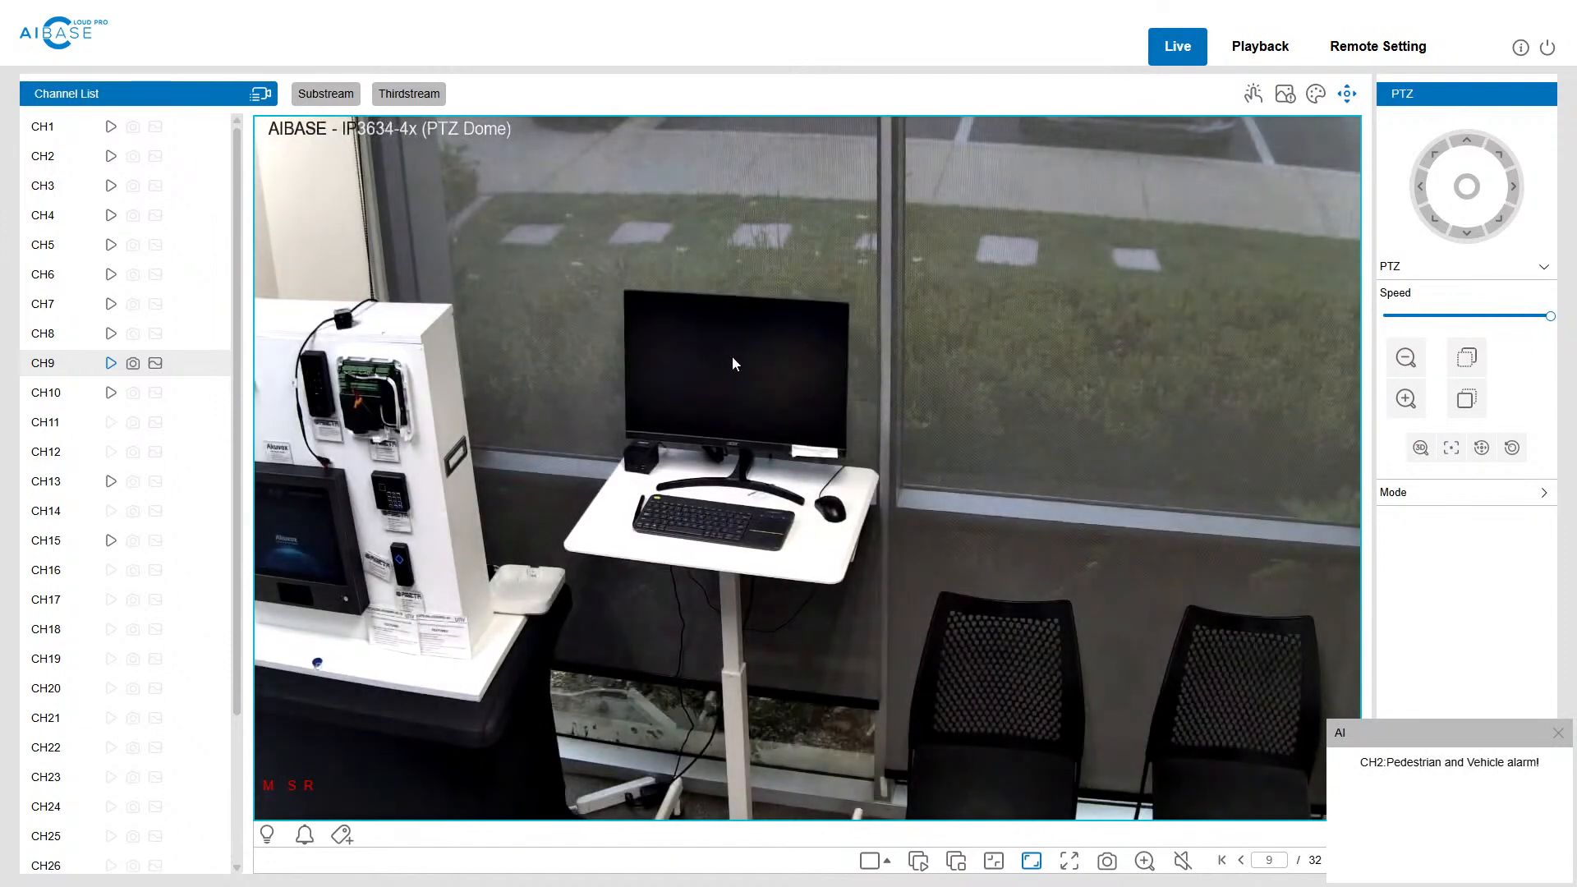
pyautogui.click(1423, 364)
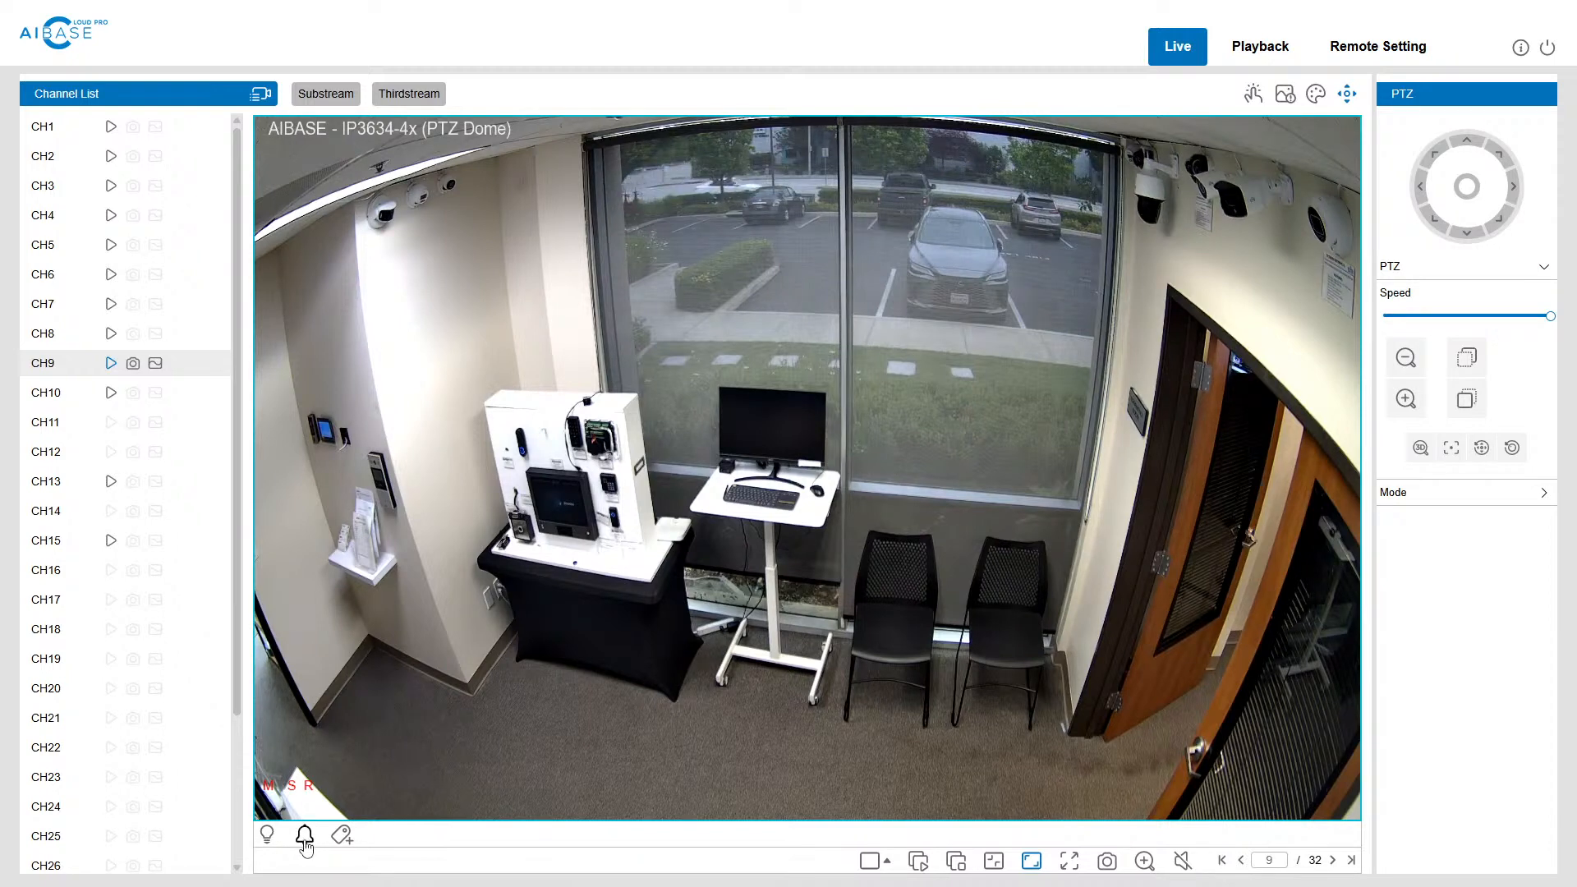
pyautogui.click(305, 845)
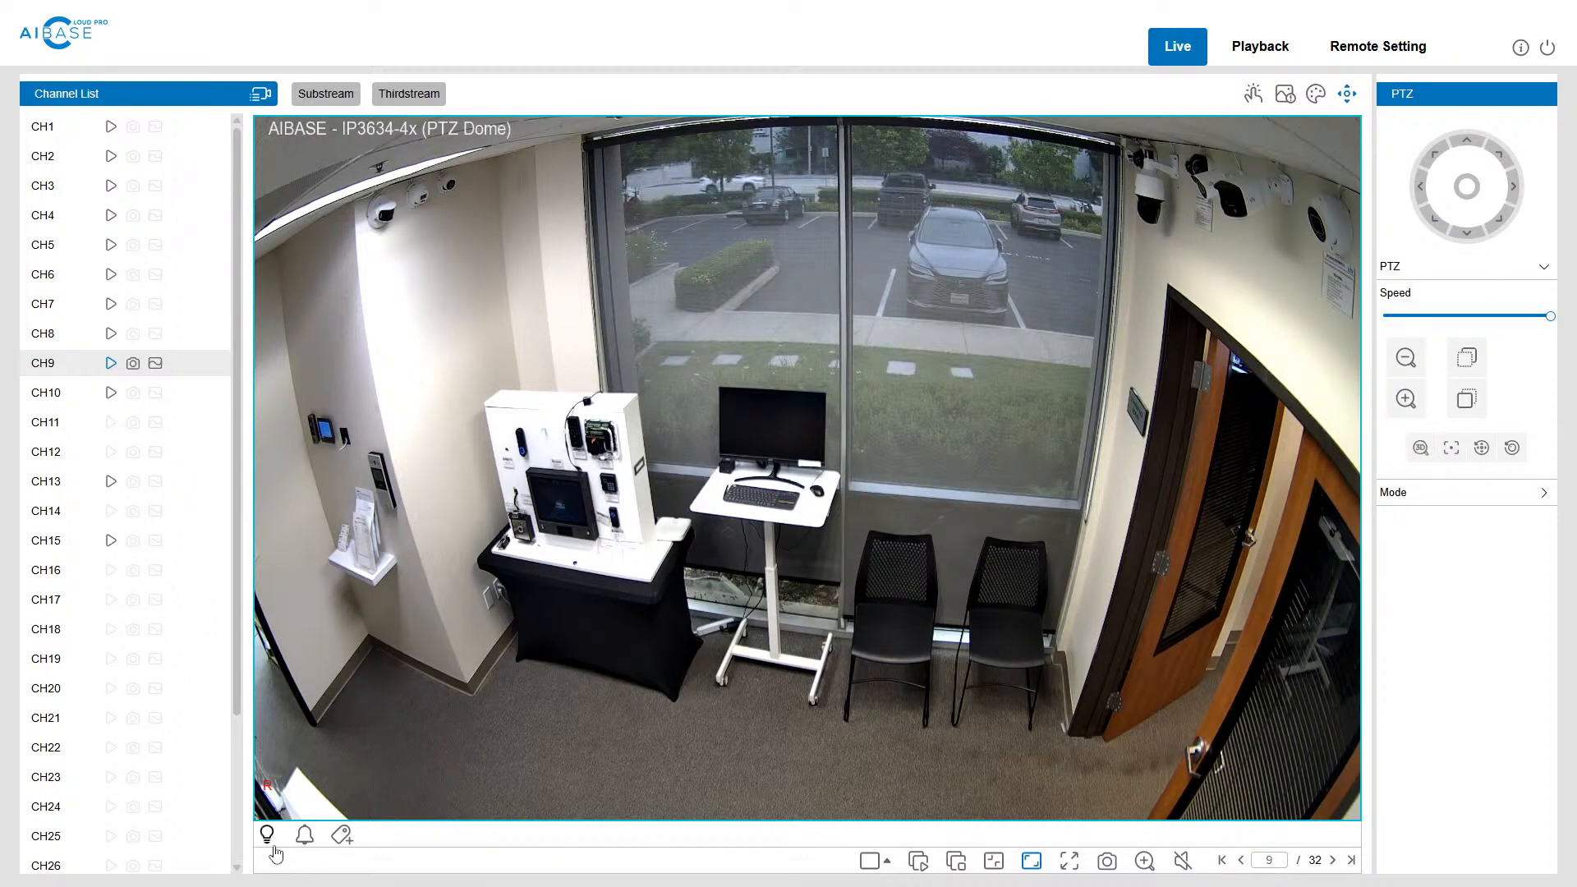
# Step: Open the remote event settings for CH9, the IP3634-4x PTZ Dome
pyautogui.click(1387, 57)
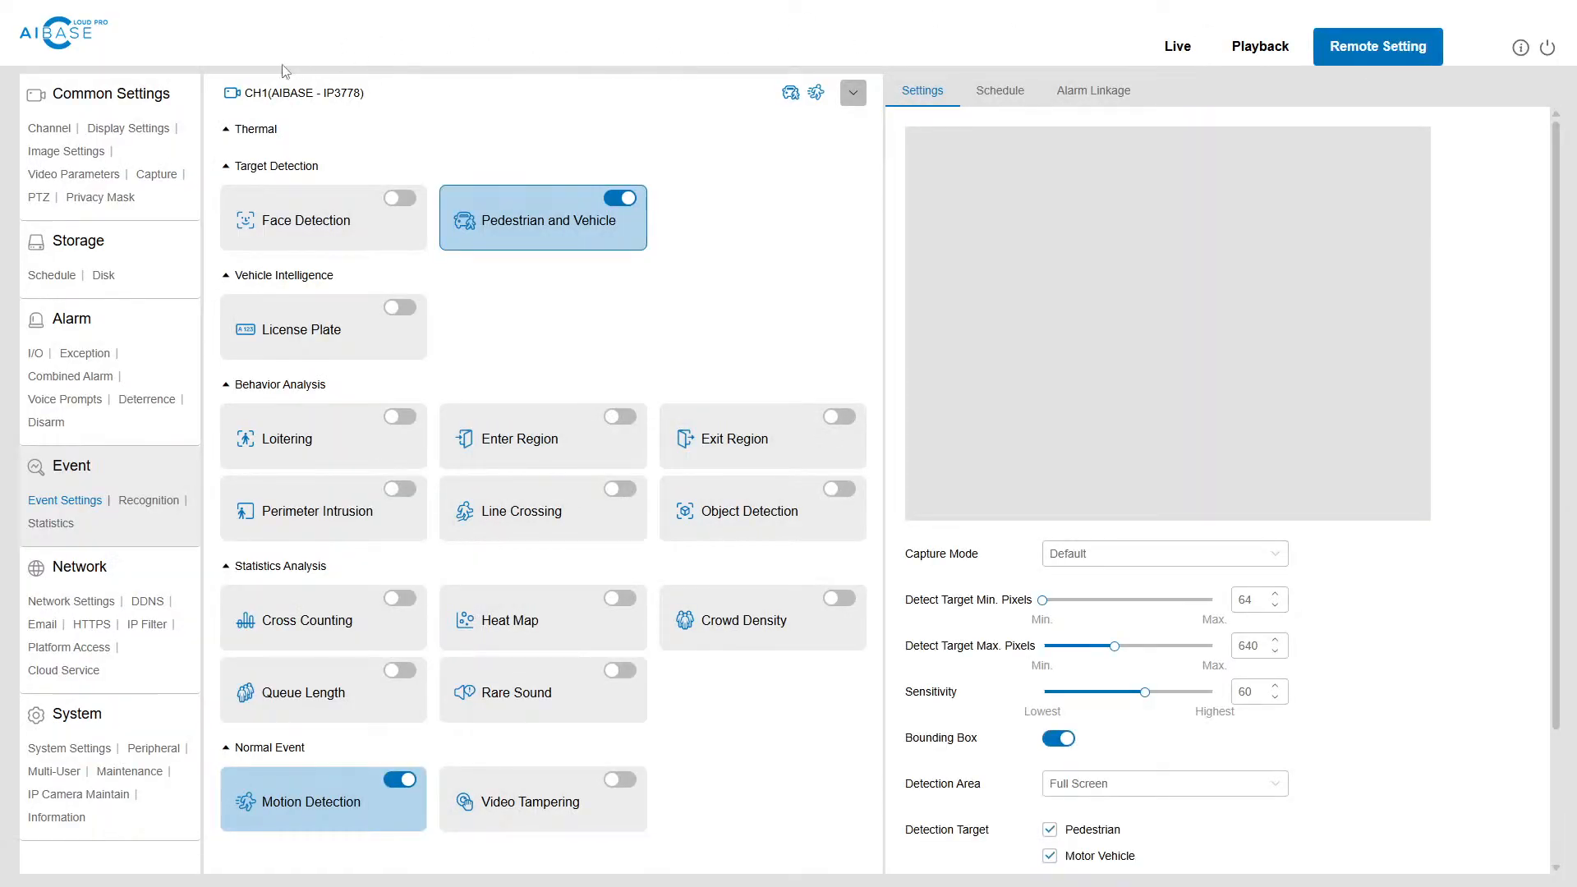
pyautogui.click(300, 92)
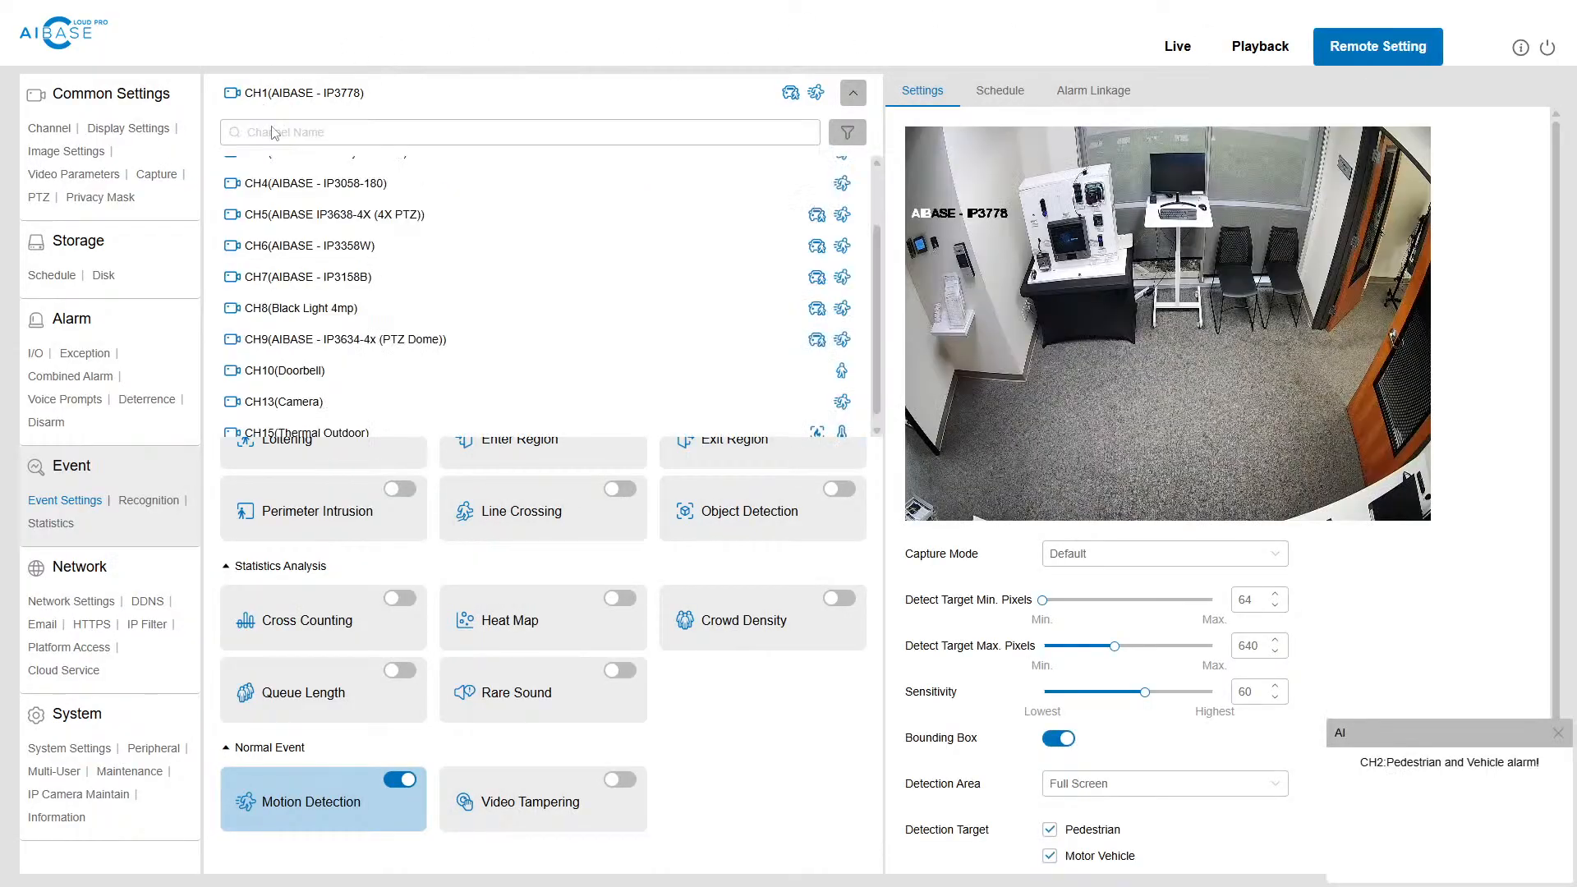
pyautogui.click(368, 346)
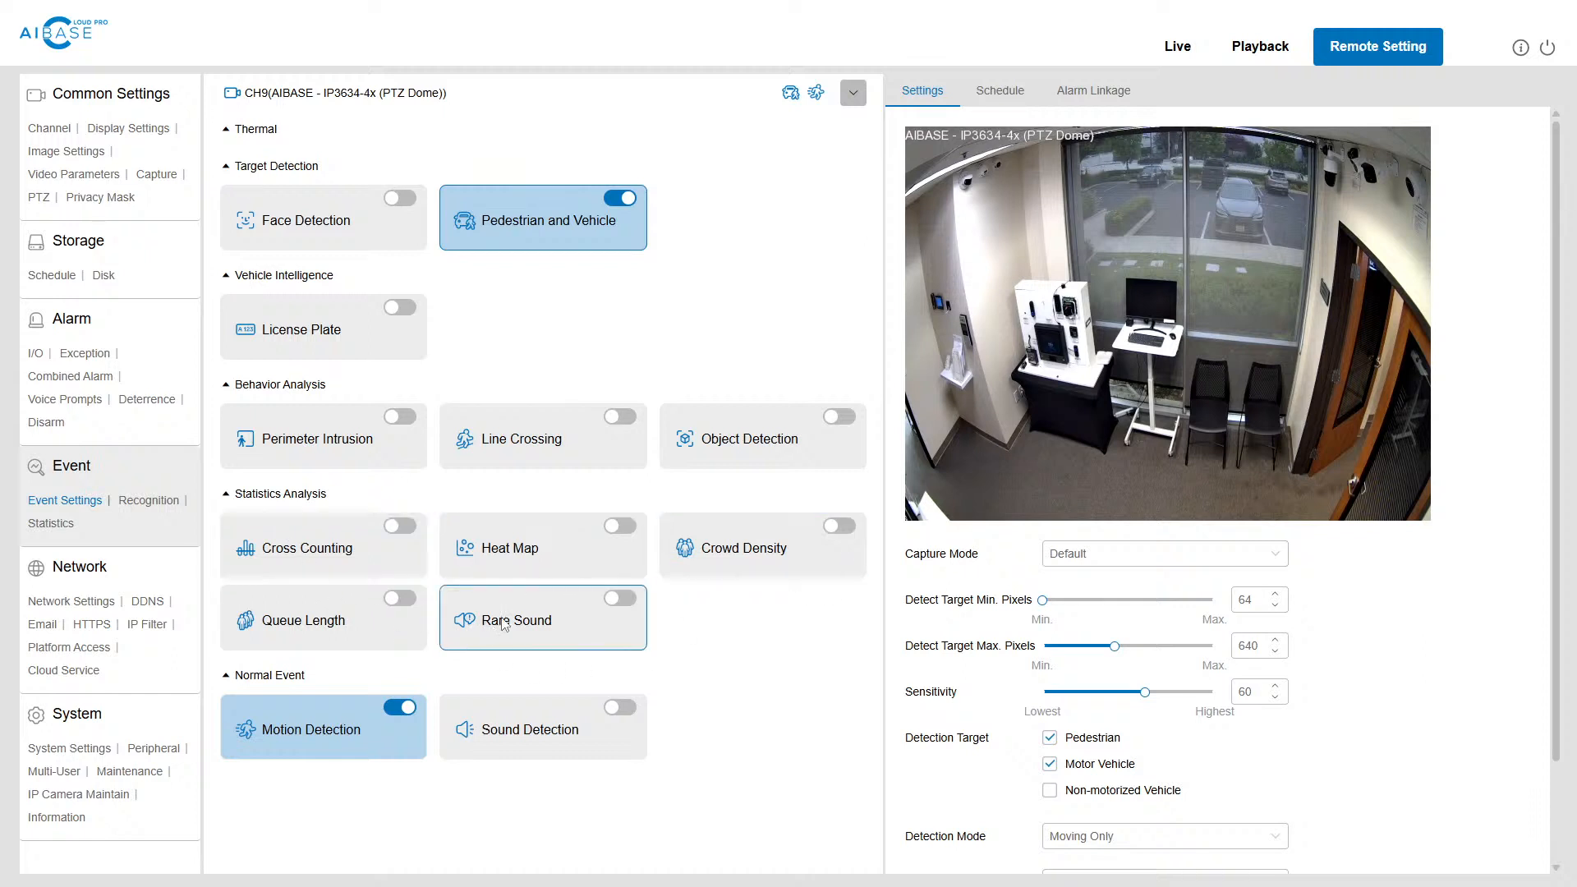
# Step: Enable Crowd Density for CH9 and set its minimum detection target size to 36 pixels
pyautogui.click(736, 567)
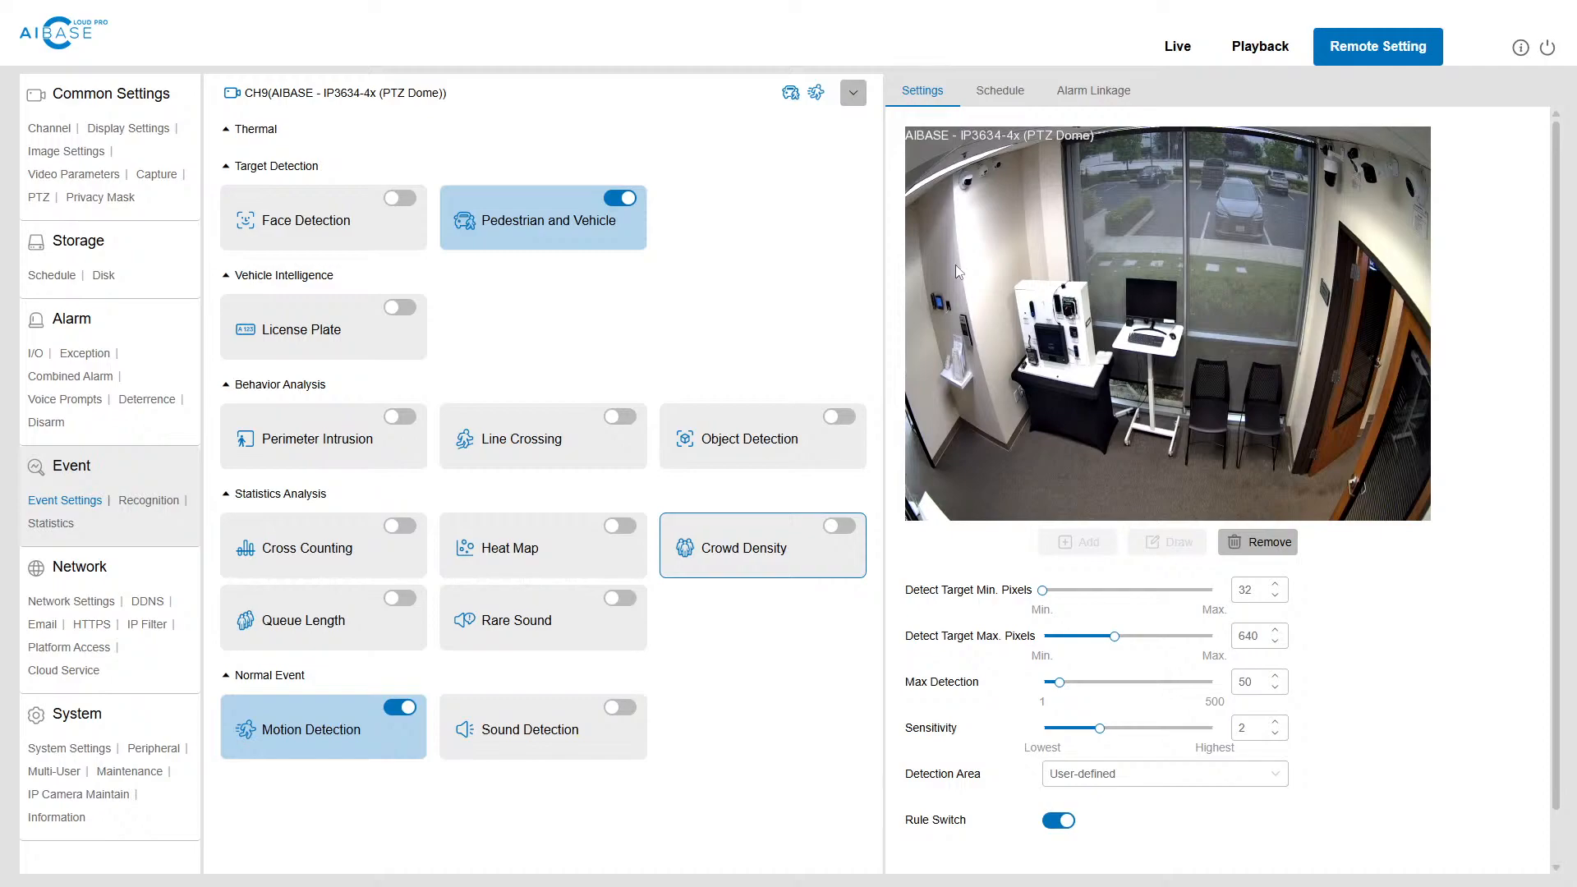
pyautogui.click(903, 489)
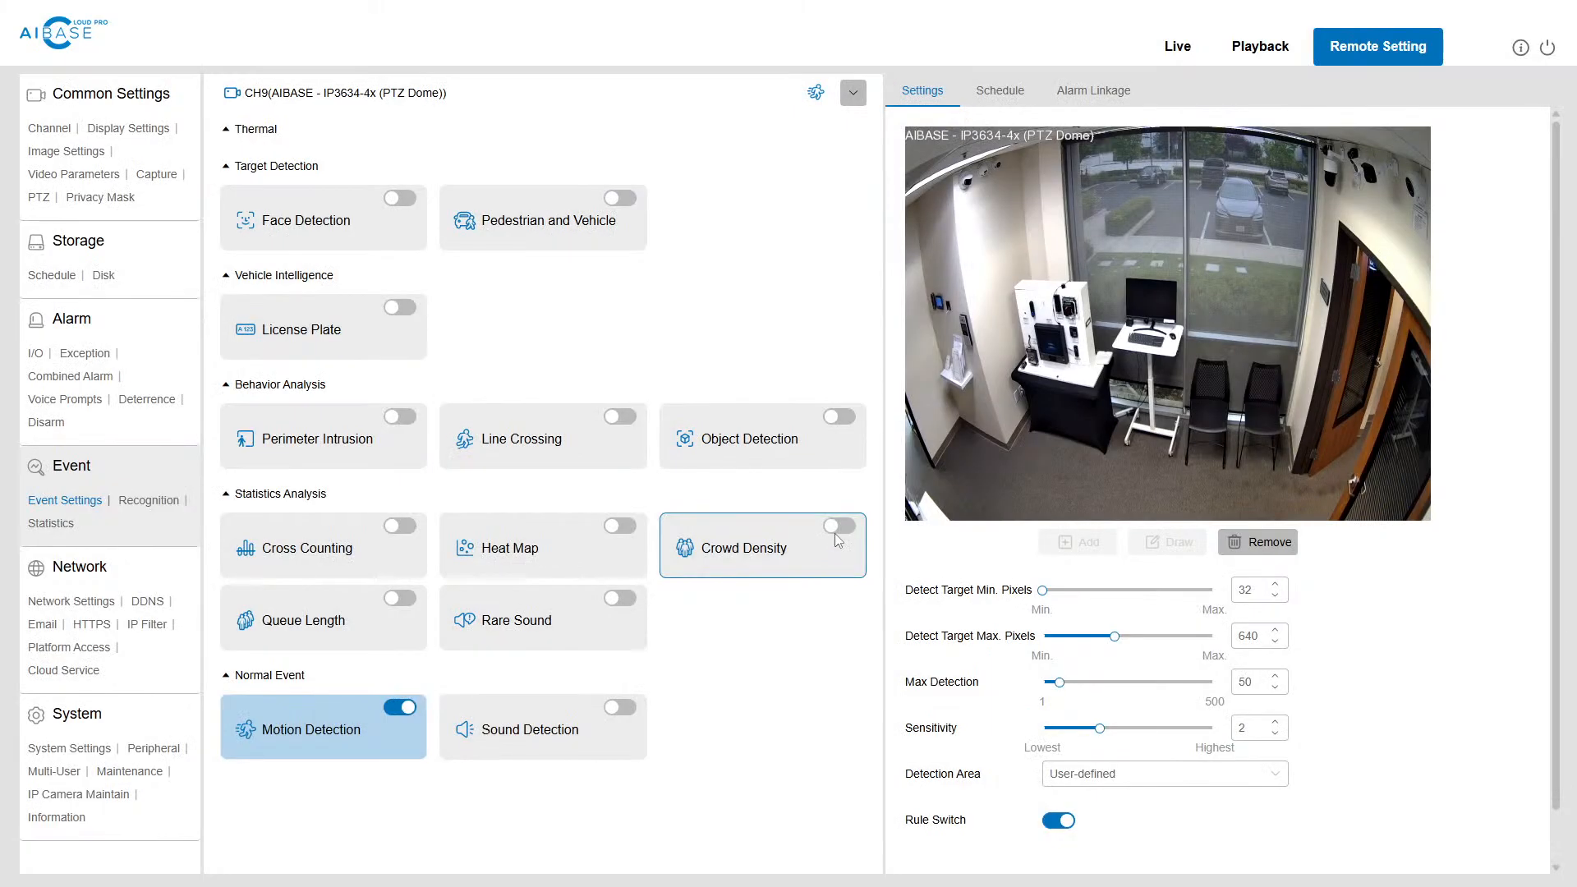
pyautogui.click(837, 527)
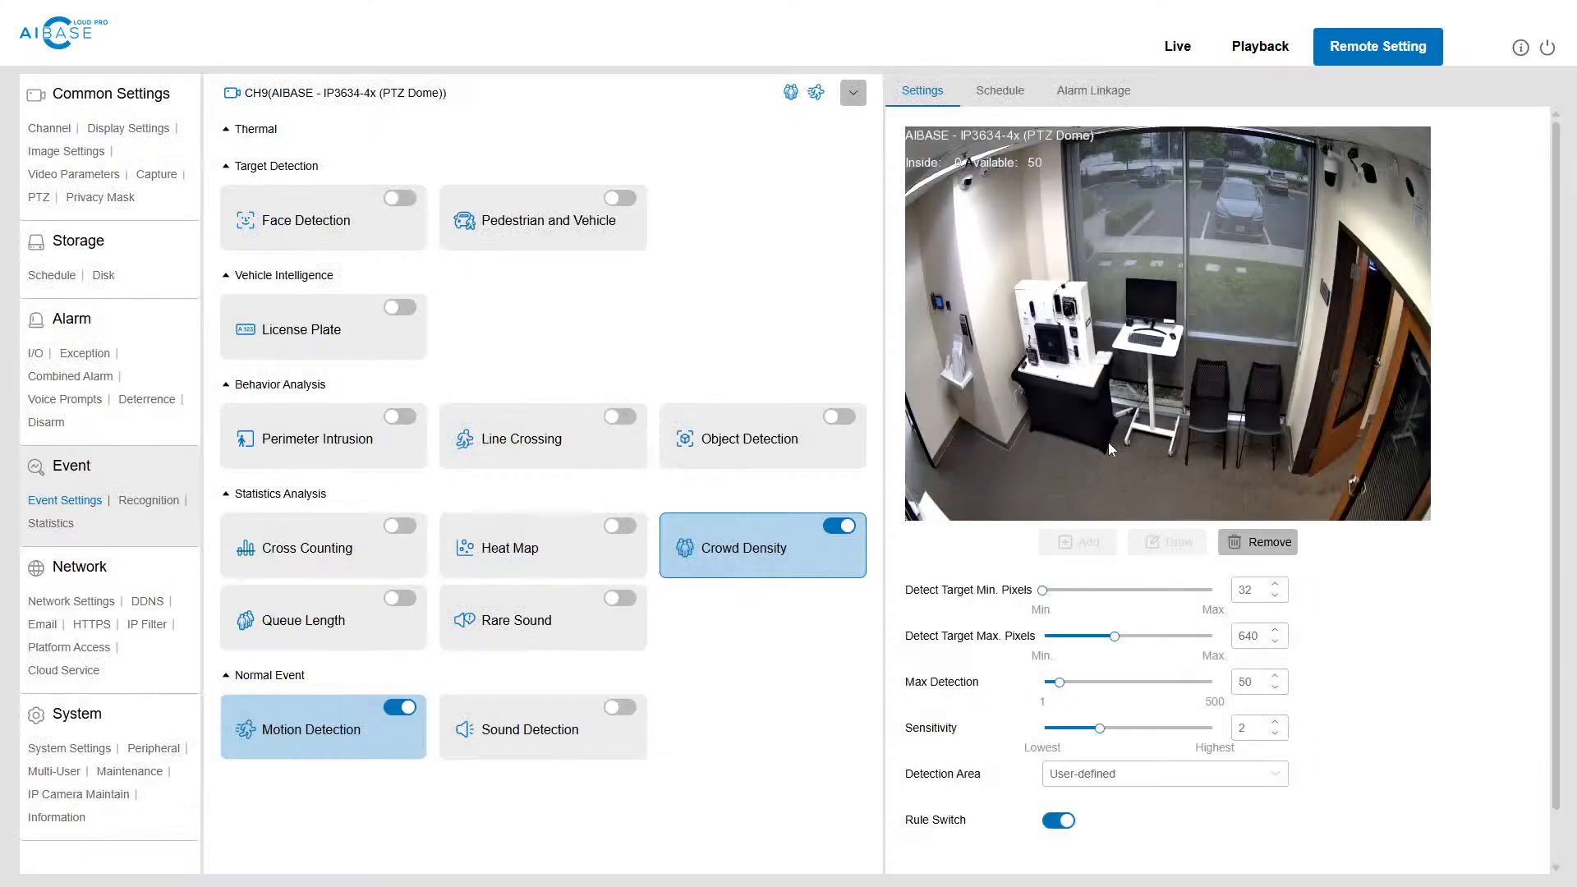
pyautogui.click(1045, 589)
pyautogui.moveTo(1049, 583); pyautogui.dragTo(1065, 581)
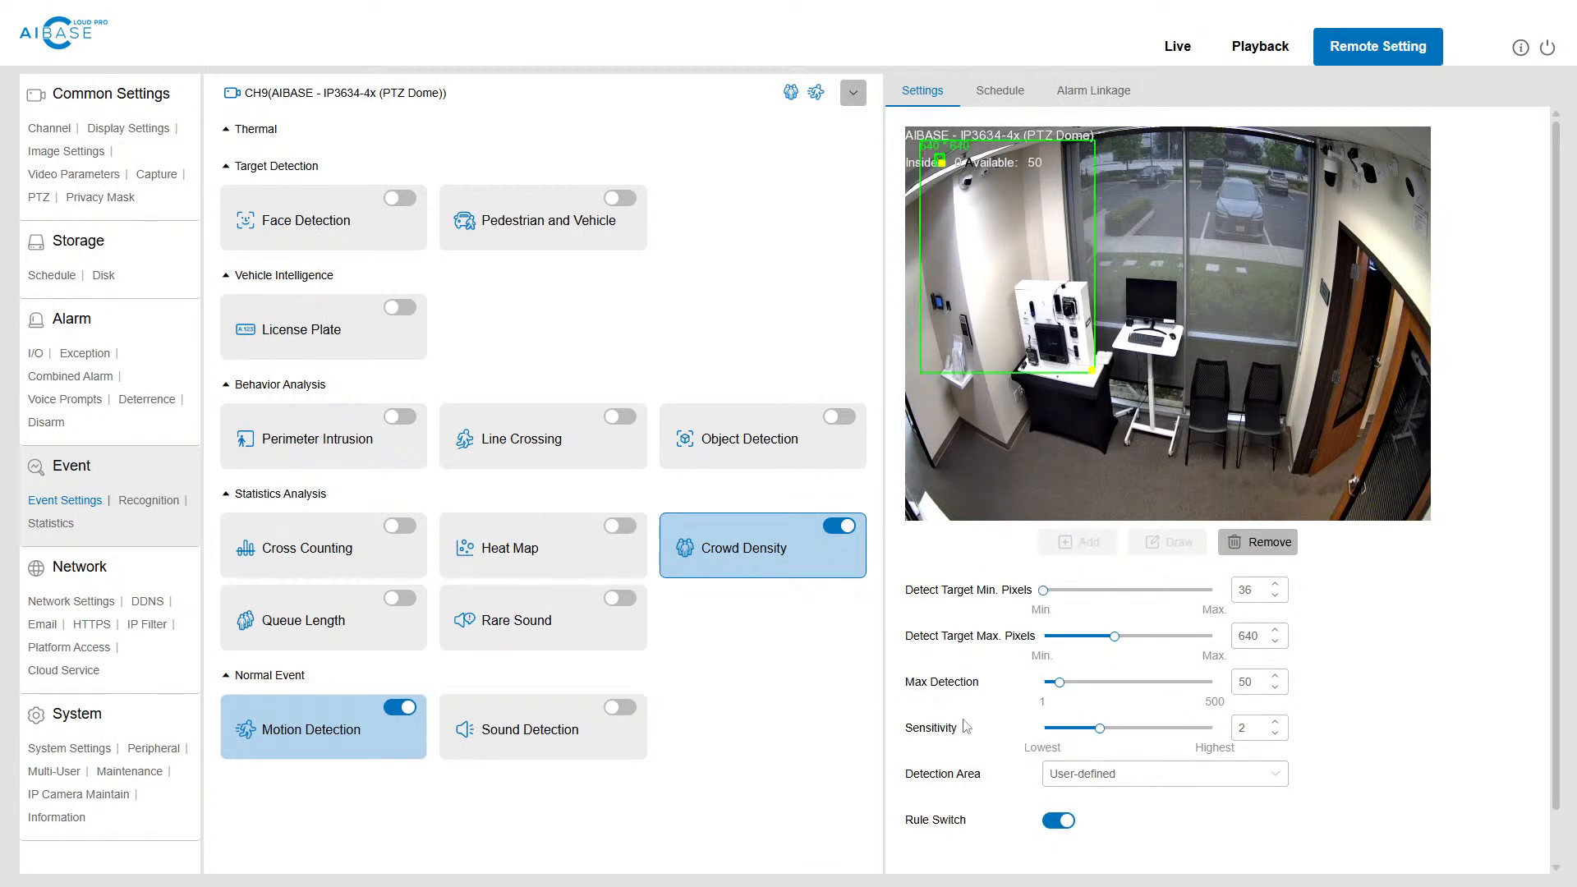
# Step: Set the Crowd Density detection area to Full Screen and its maximum detection to 144
pyautogui.scroll(-1, 1000, 673)
pyautogui.click(1077, 721)
pyautogui.click(1087, 778)
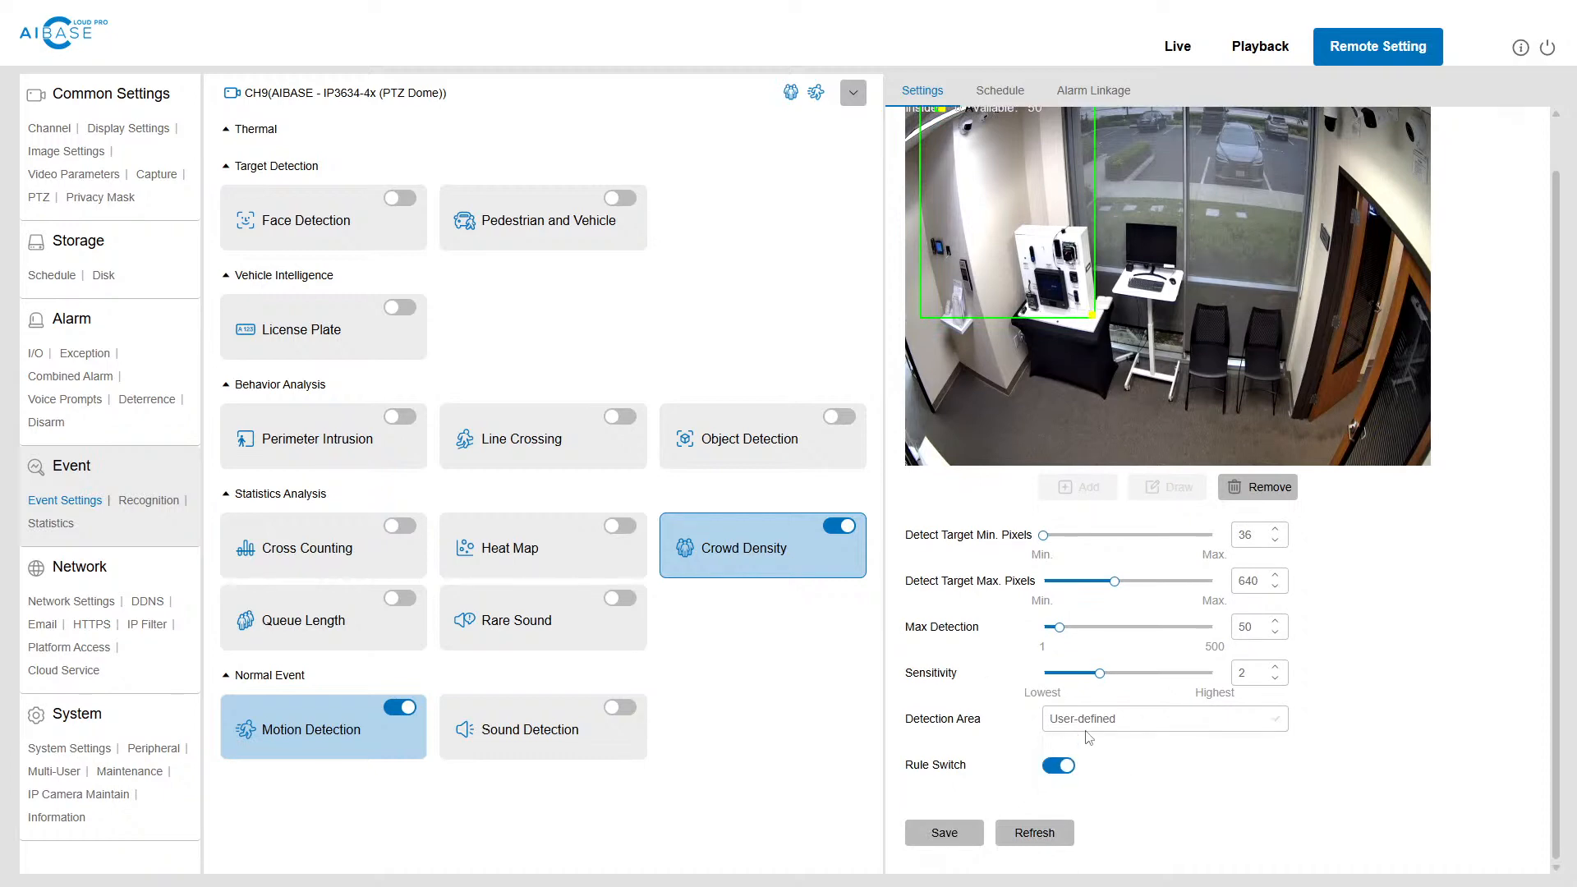
pyautogui.click(1087, 723)
pyautogui.click(1082, 754)
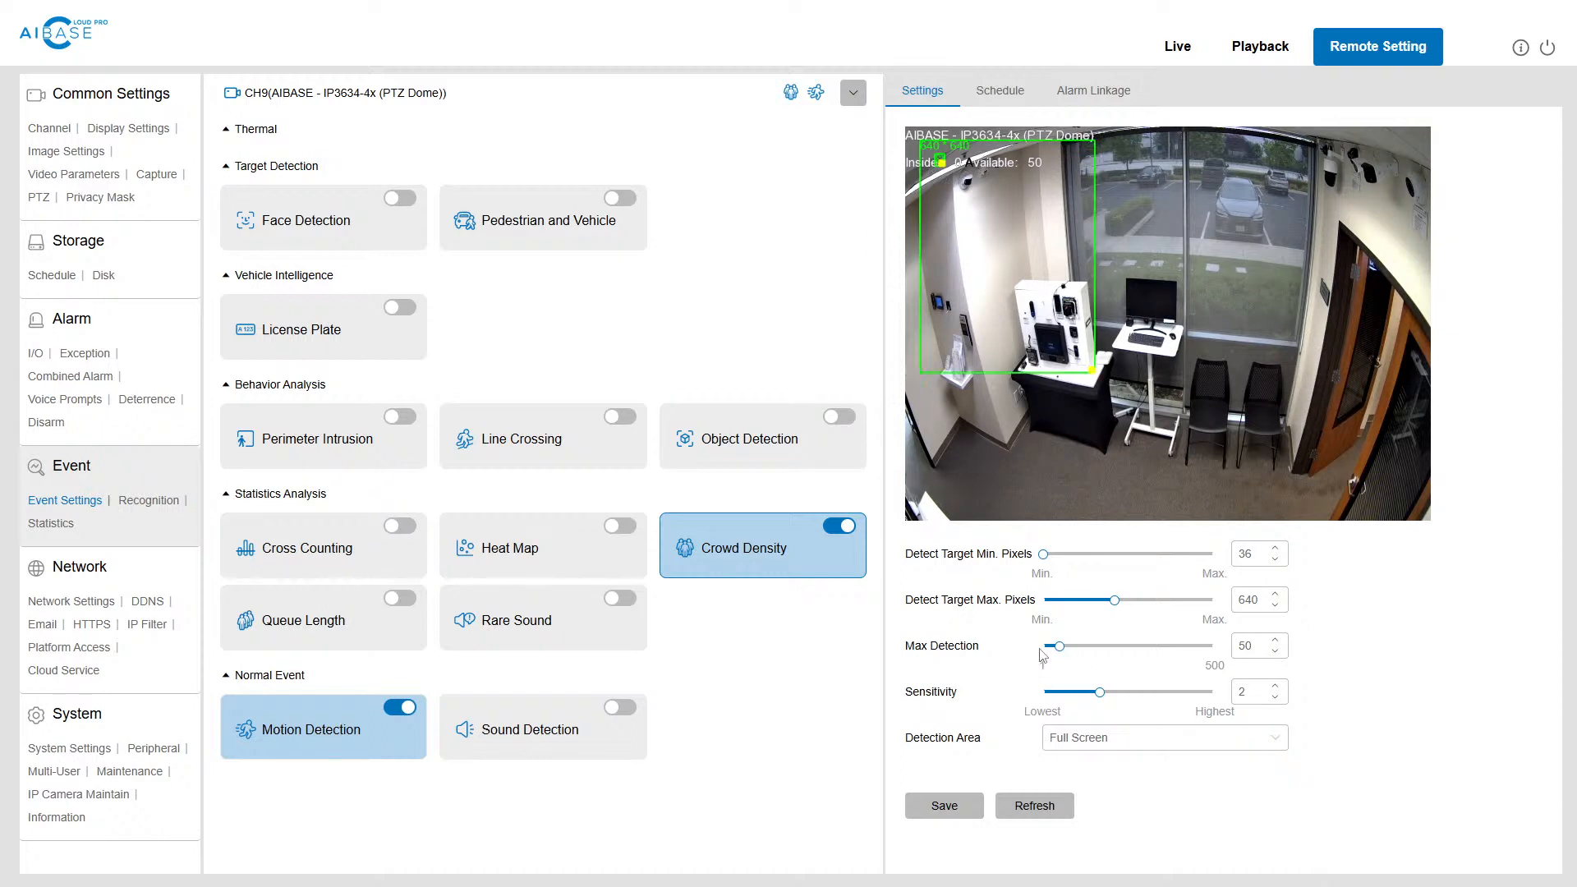
pyautogui.moveTo(1061, 647)
pyautogui.moveTo(1064, 647)
pyautogui.mouseDown()
pyautogui.moveTo(1217, 648)
pyautogui.moveTo(1092, 648)
pyautogui.mouseUp()
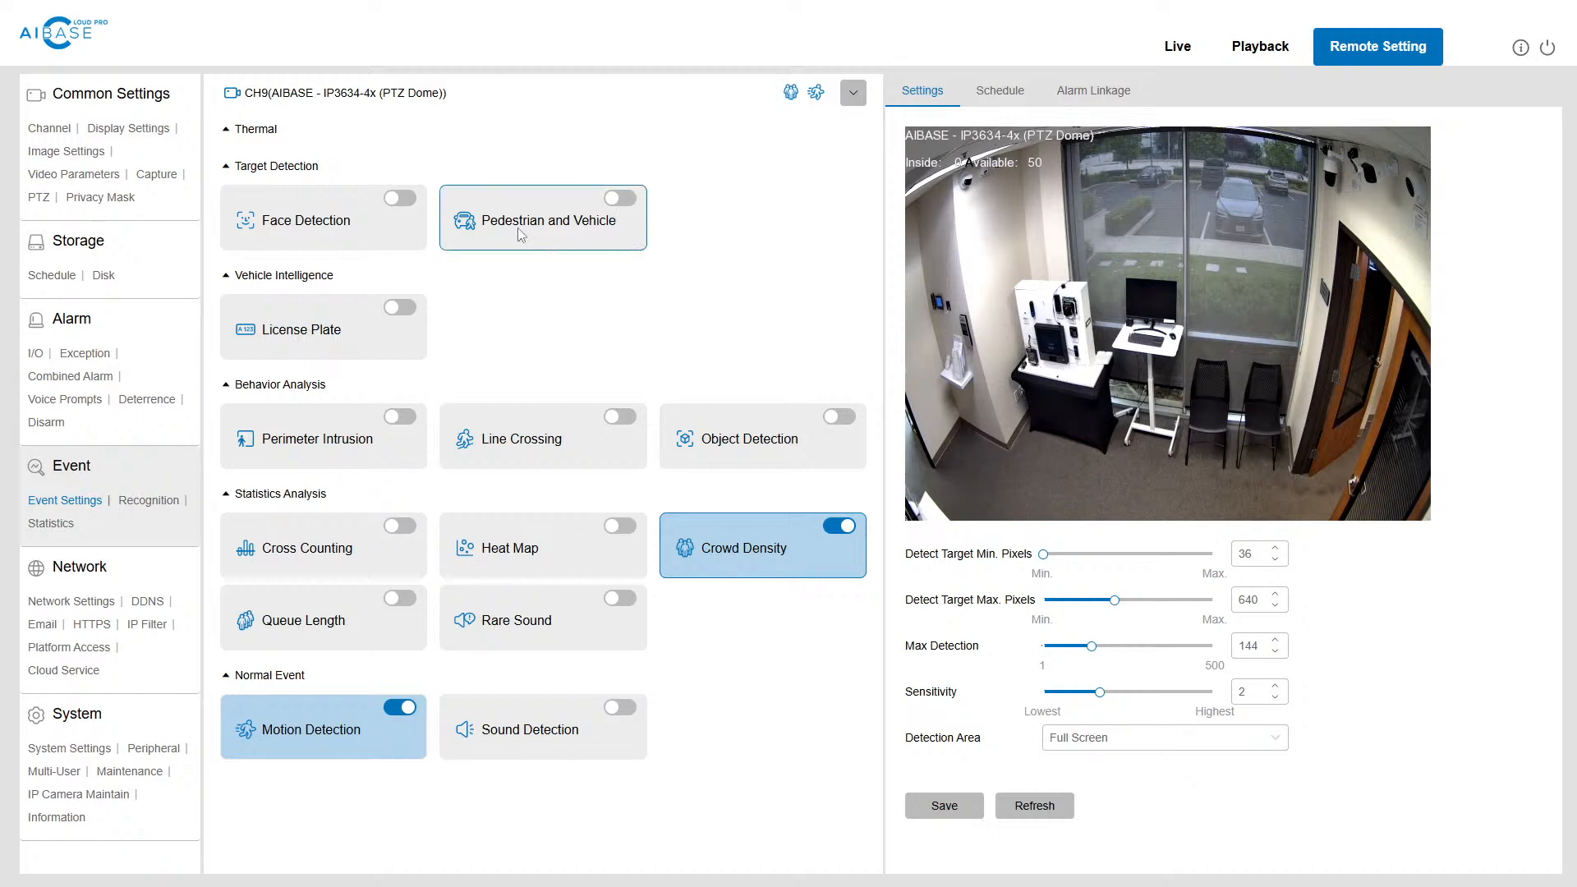
# Step: Review CH9's settings for Perimeter Intrusion, Line Crossing, and Pedestrian and Vehicle detection
pyautogui.click(303, 424)
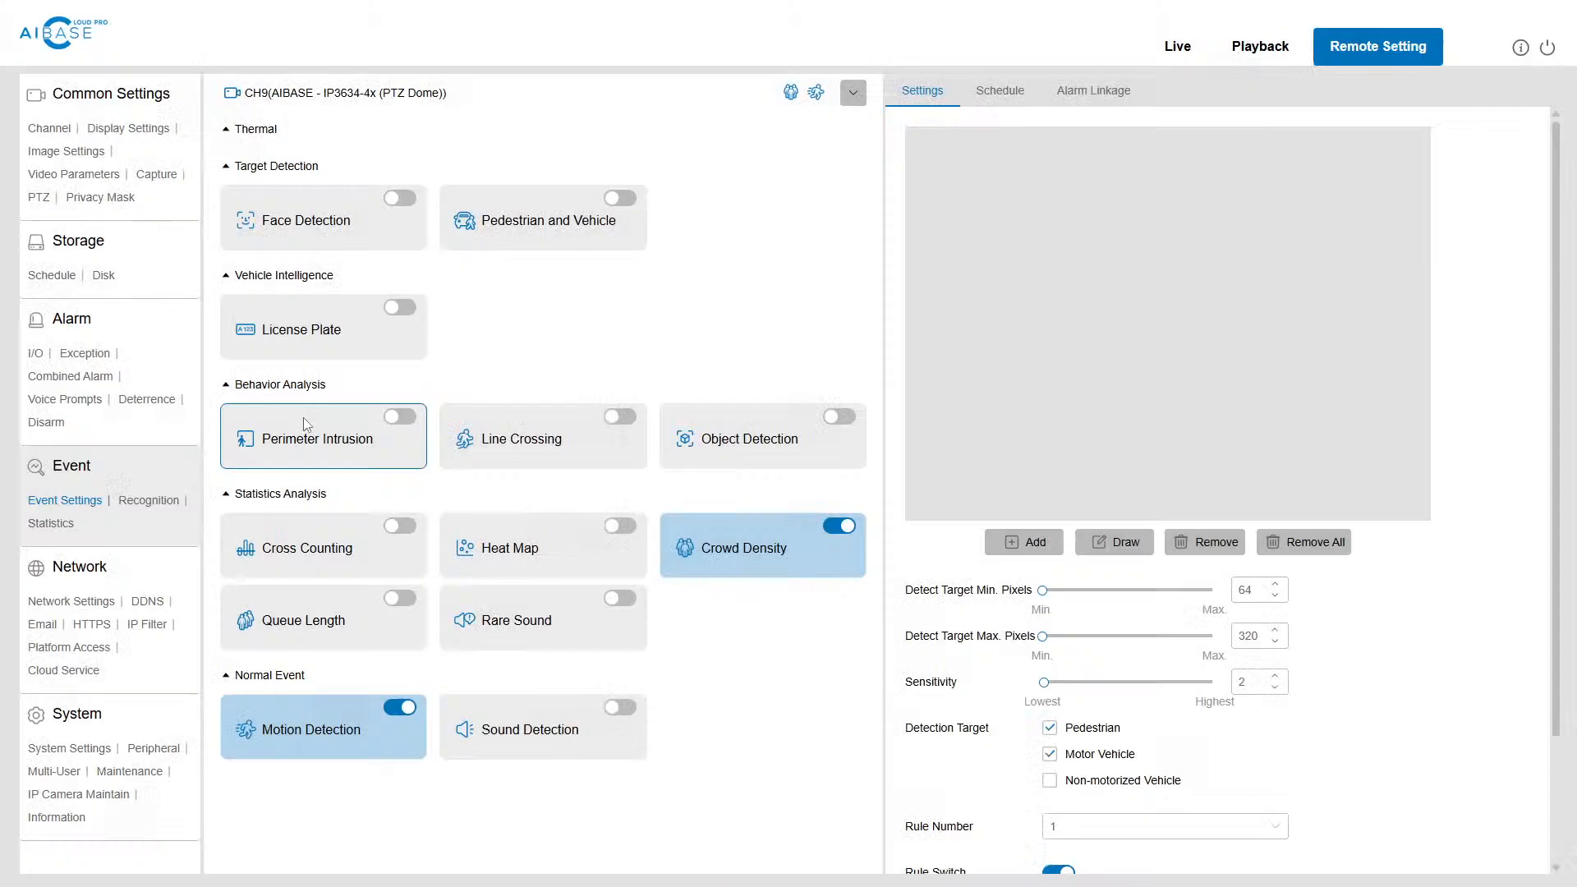
pyautogui.click(543, 465)
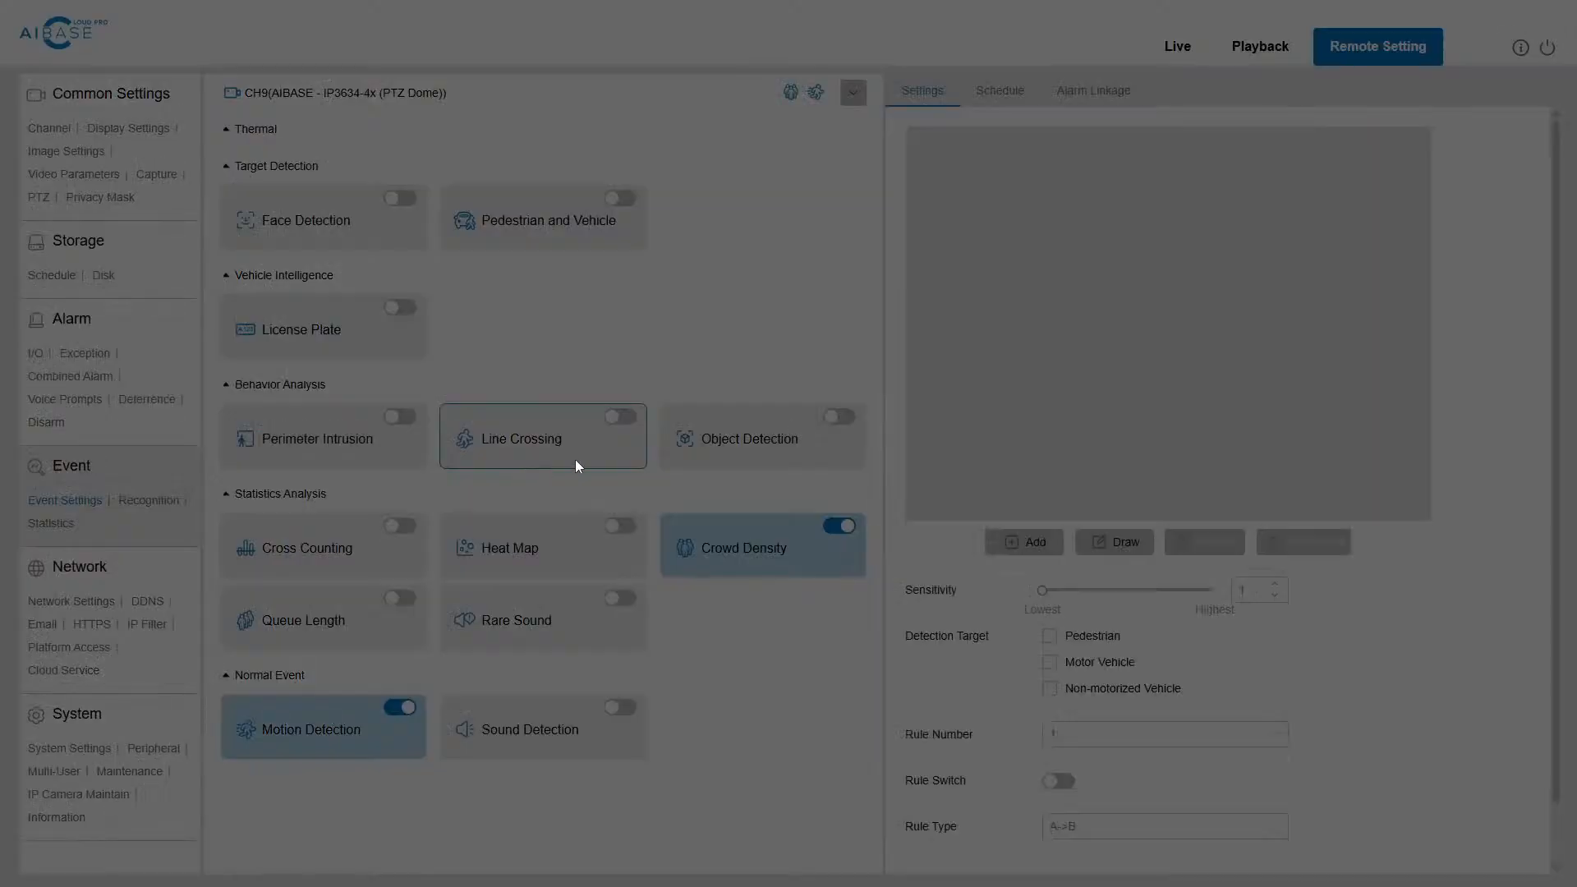
pyautogui.click(538, 218)
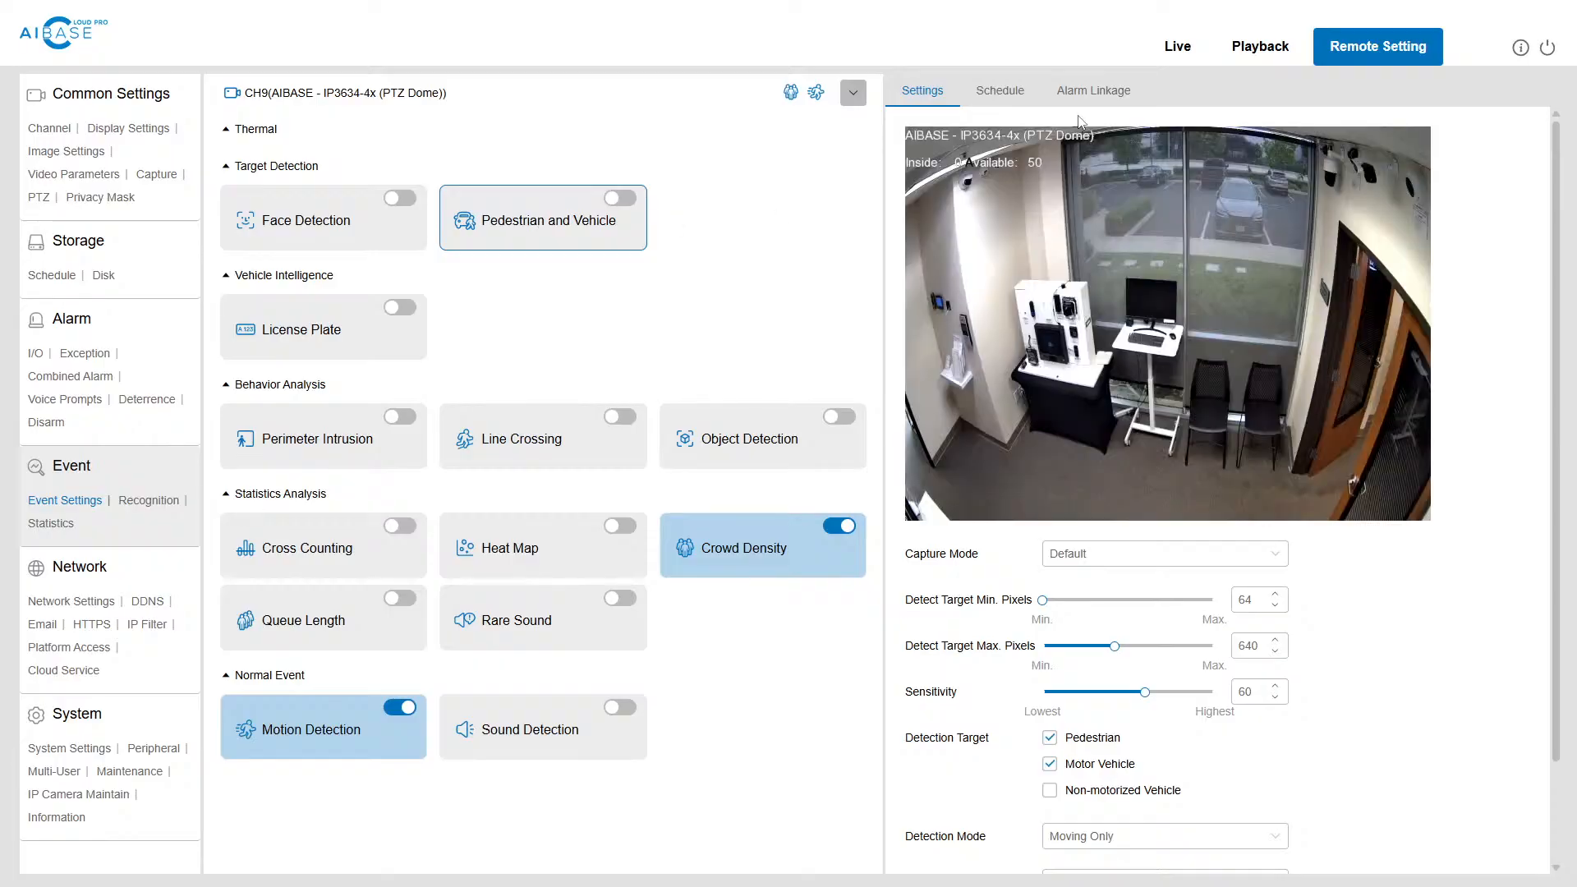
# Step: Examine the AI schedule for Pedestrian and Vehicle detection and close it without changes
pyautogui.click(989, 98)
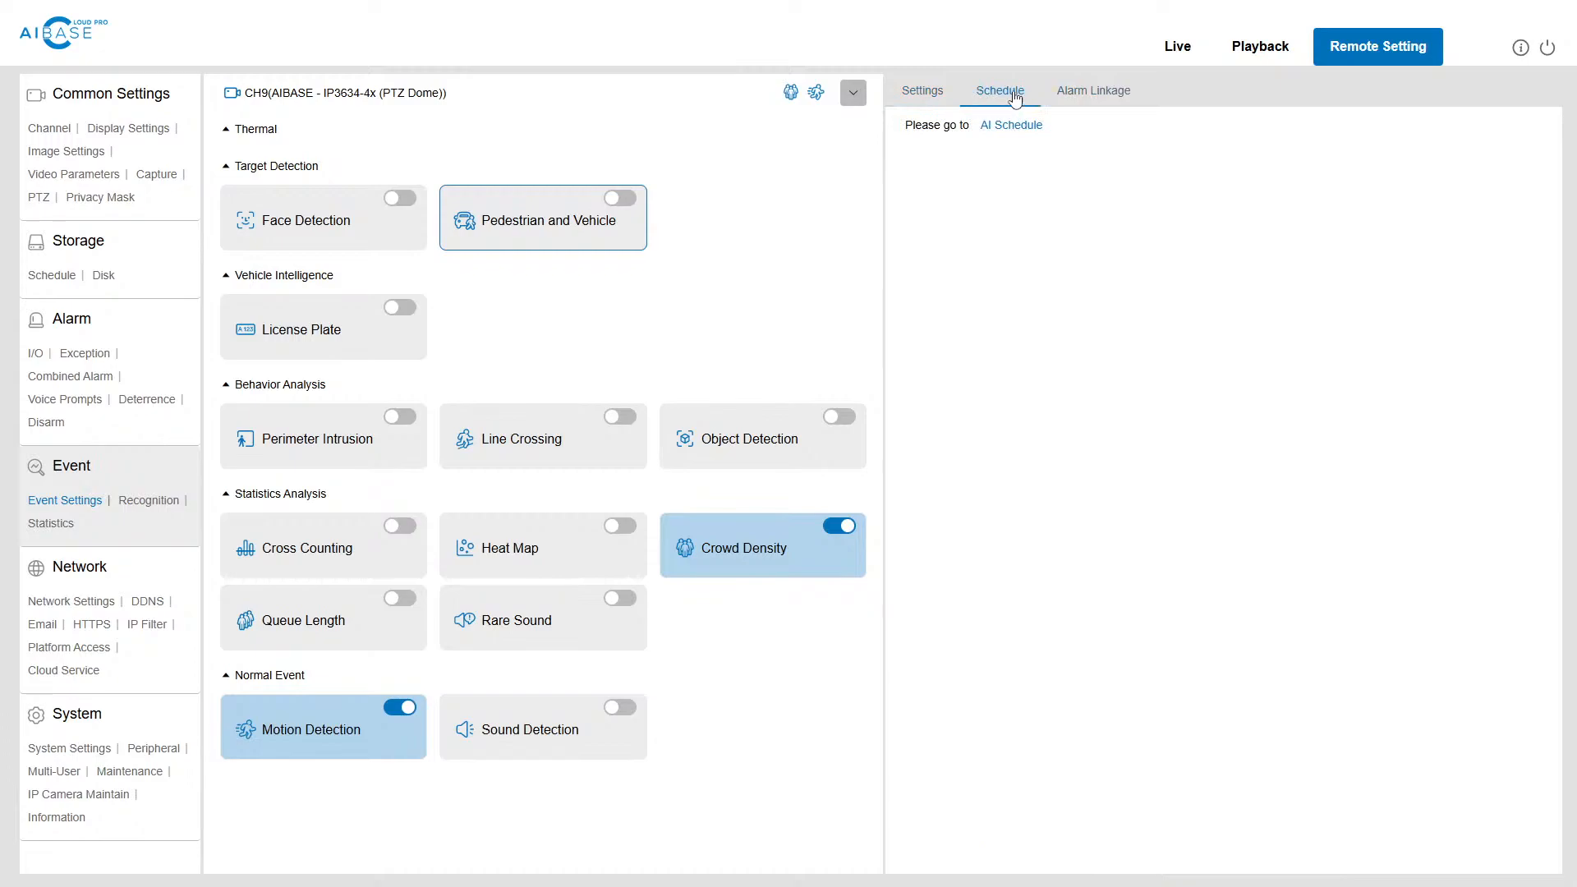
pyautogui.click(1015, 125)
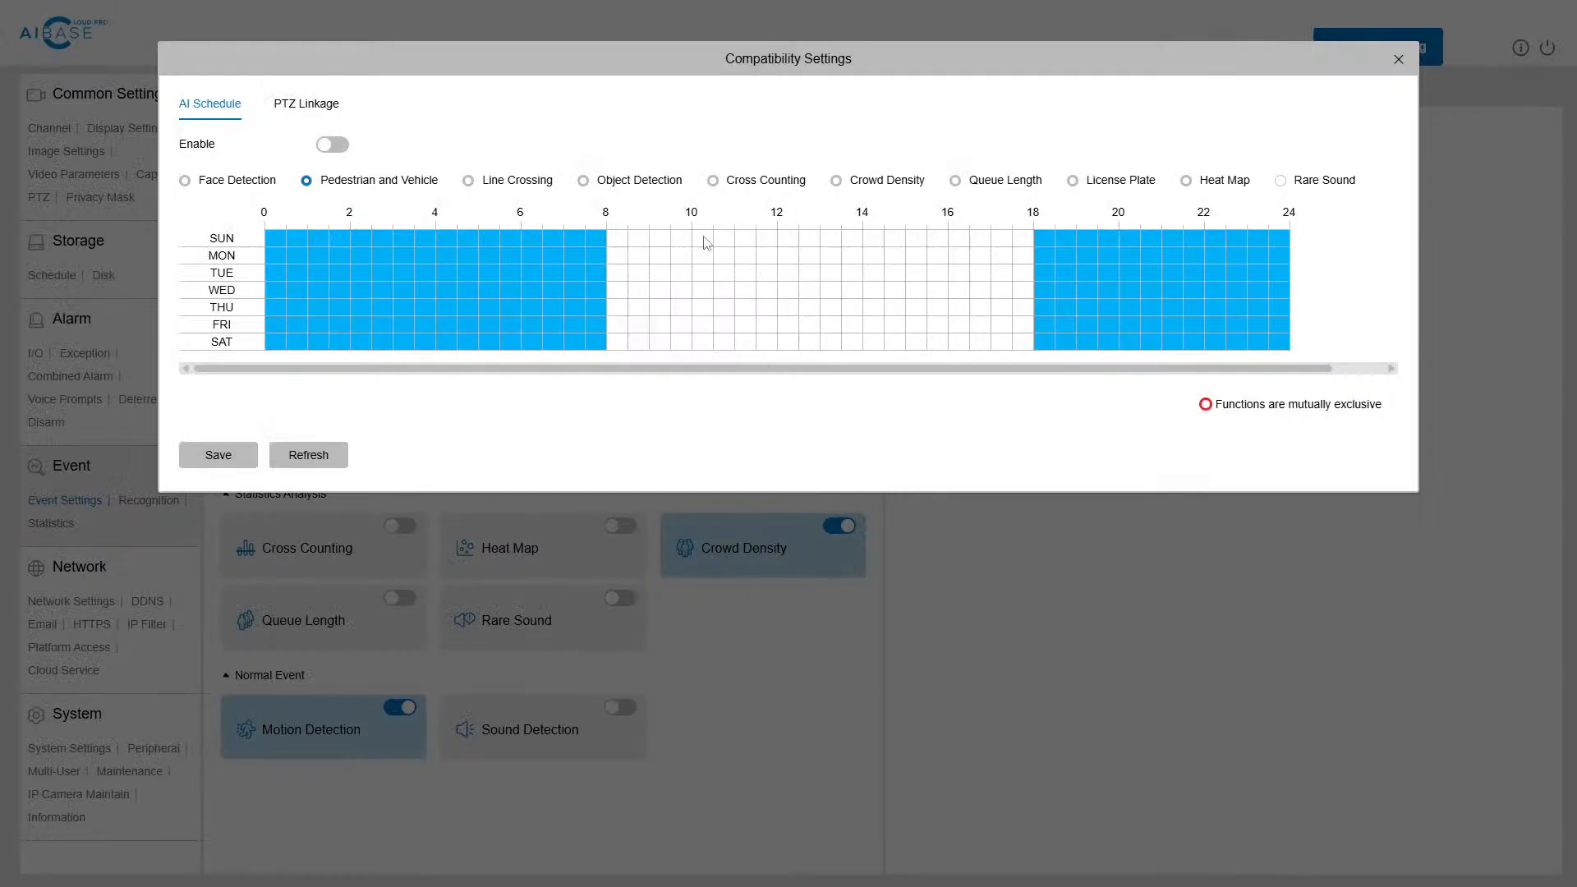
pyautogui.click(1399, 59)
# Step: Review the alarm linkage options for Pedestrian and Vehicle detection and return to its detection settings
pyautogui.click(1076, 97)
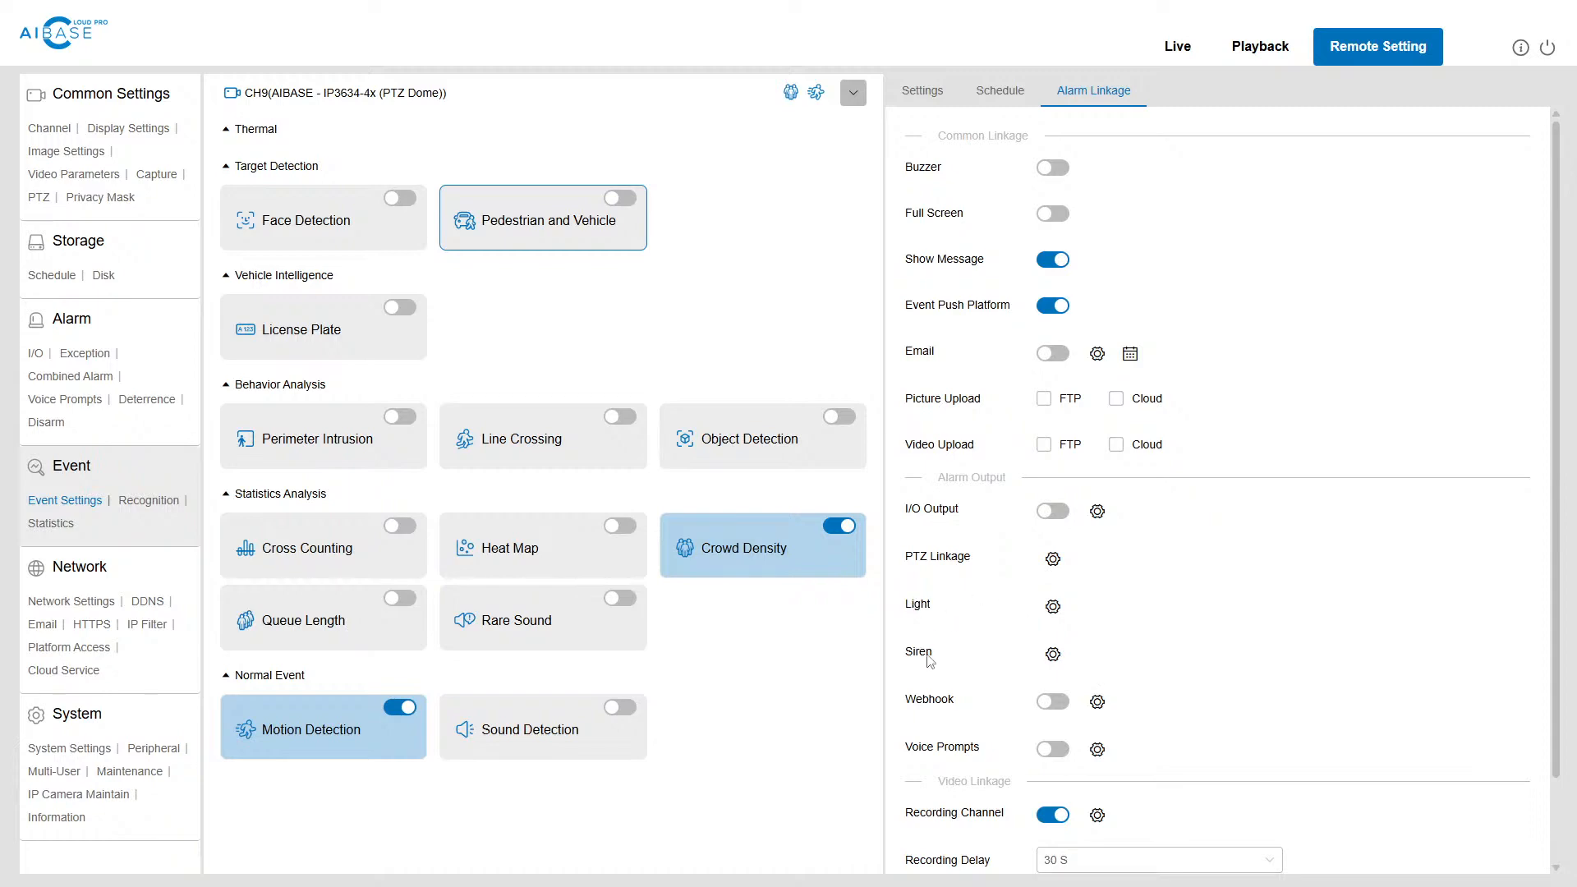
pyautogui.click(943, 105)
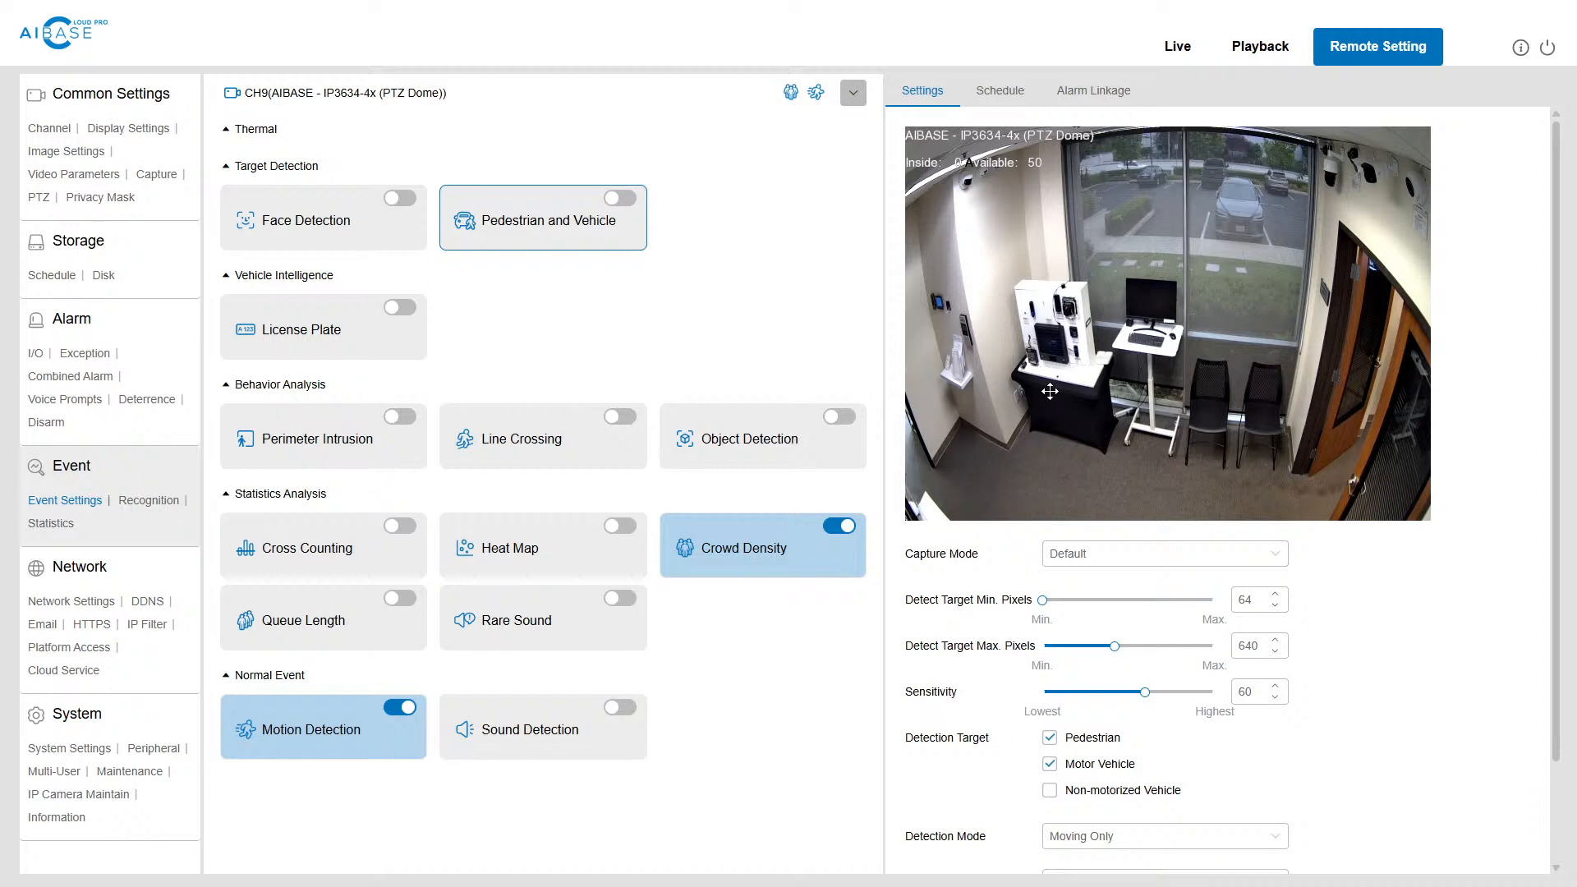
pyautogui.click(994, 91)
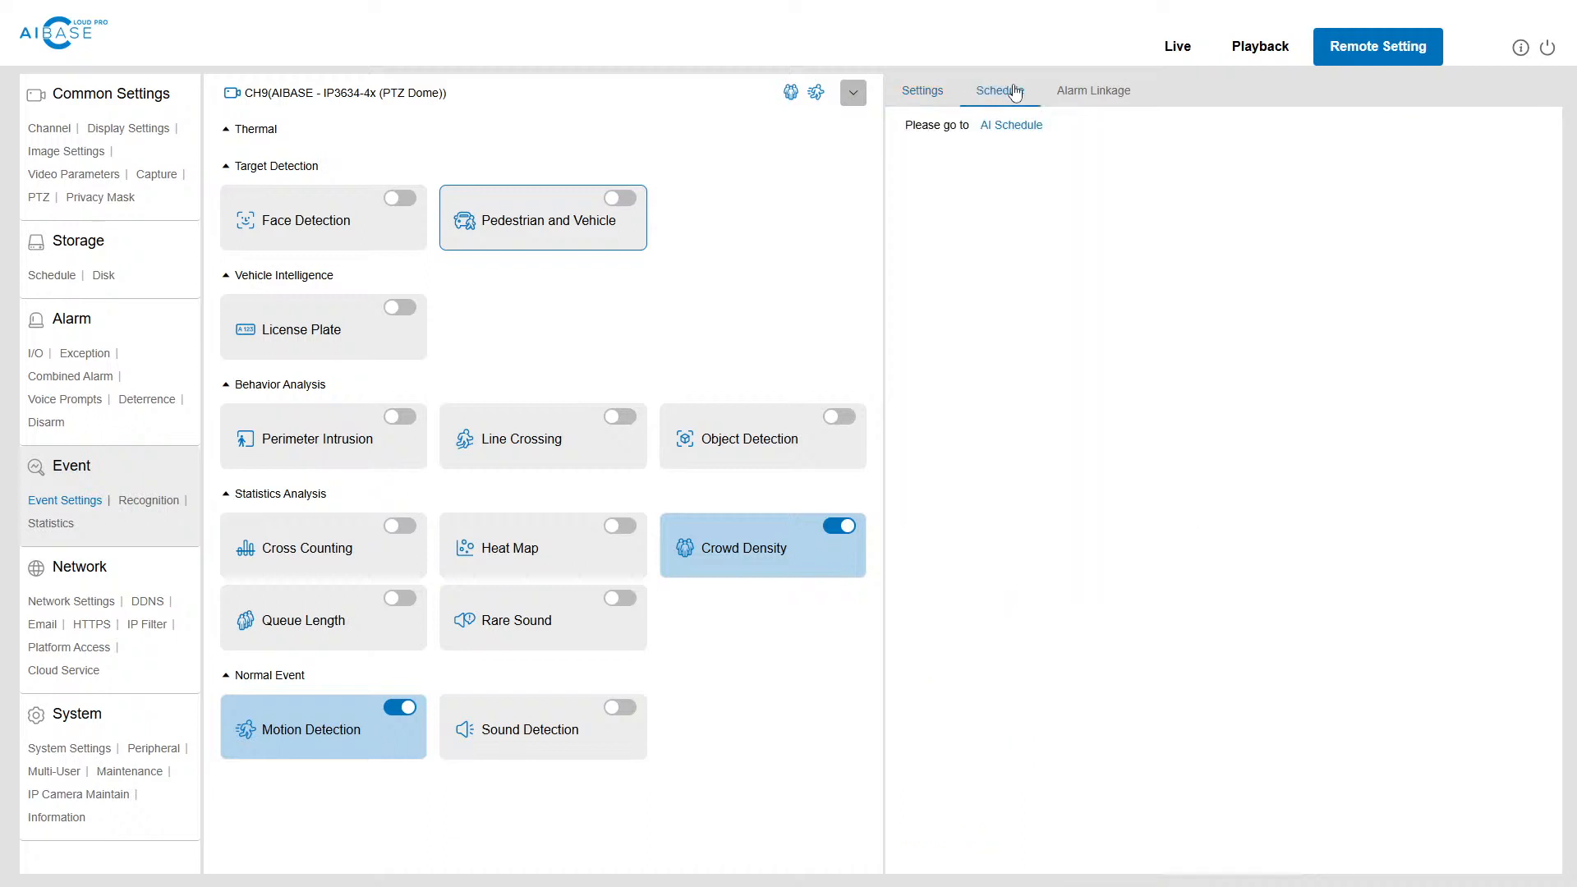
pyautogui.click(923, 89)
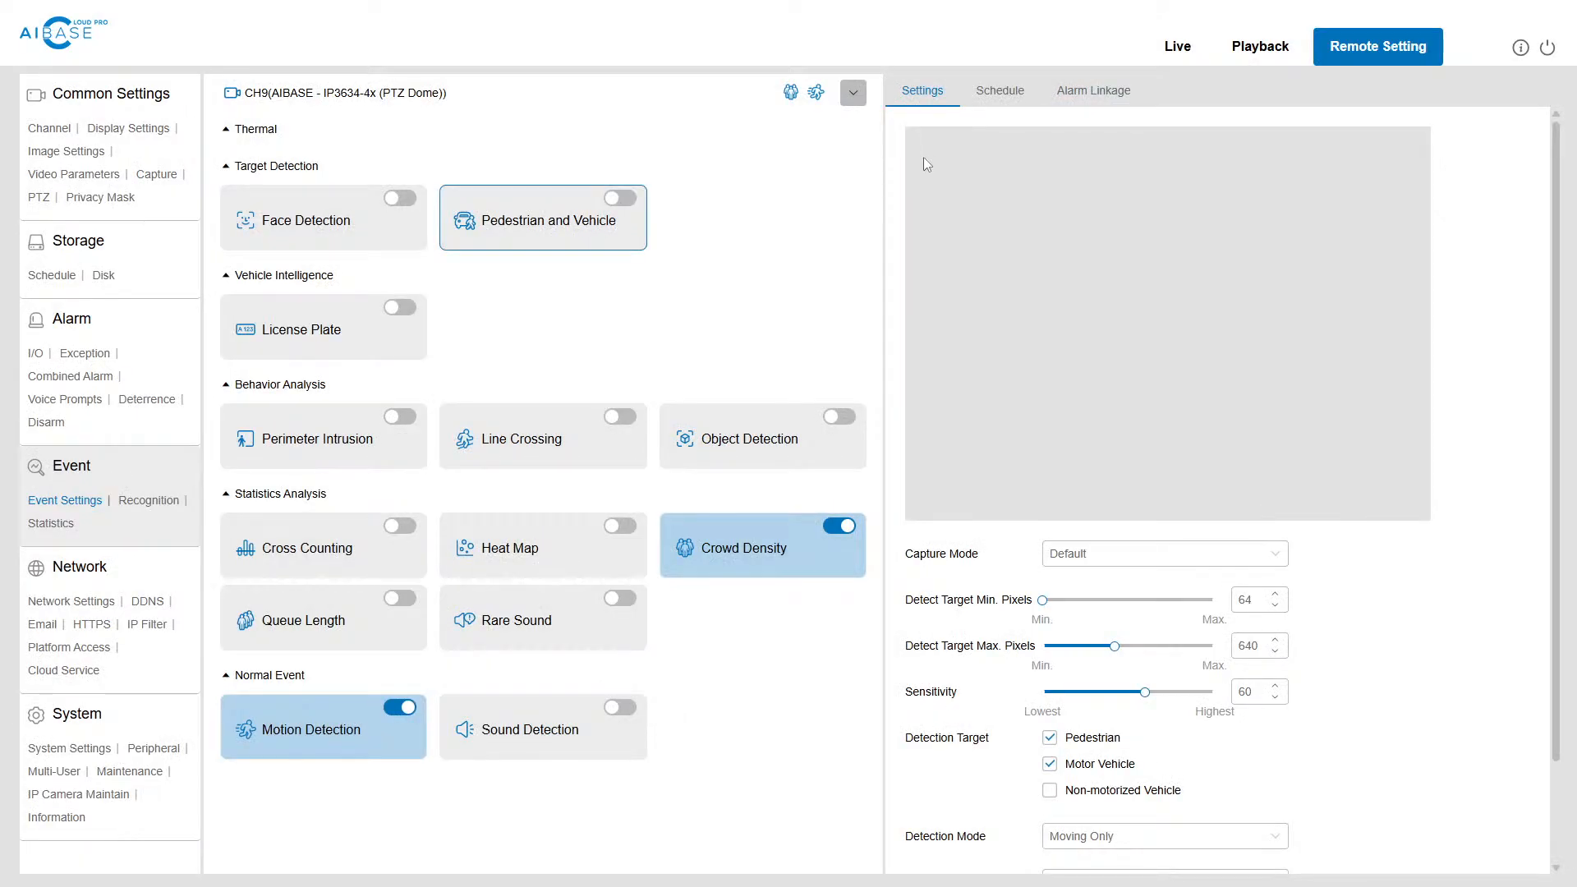